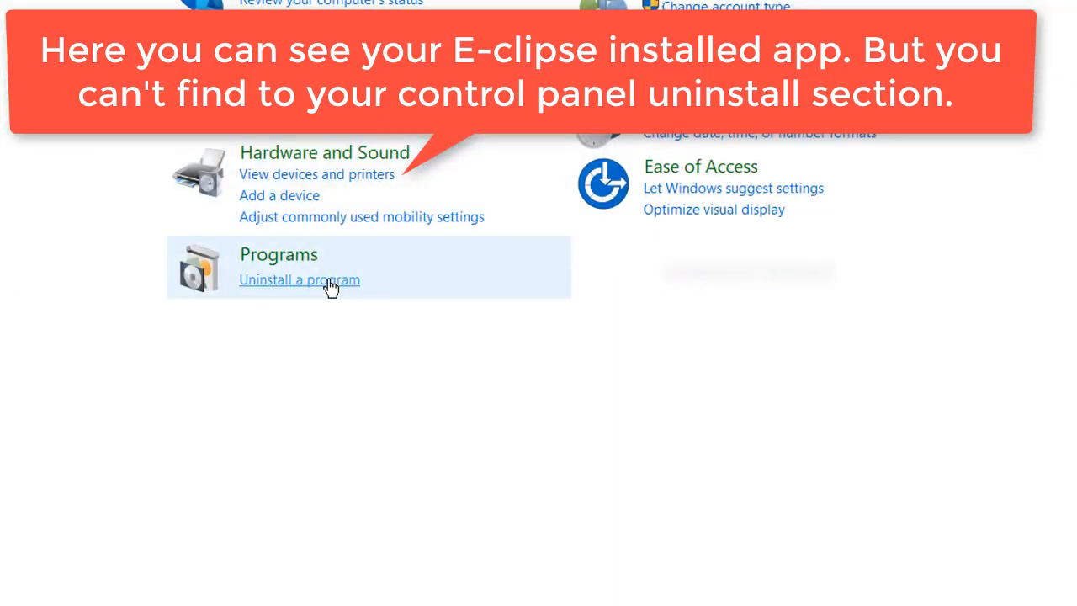
# Open the list of installed programs and examine the entries from ETDWare to Epson Event Manager for an Eclipse entry
pyautogui.click(331, 286)
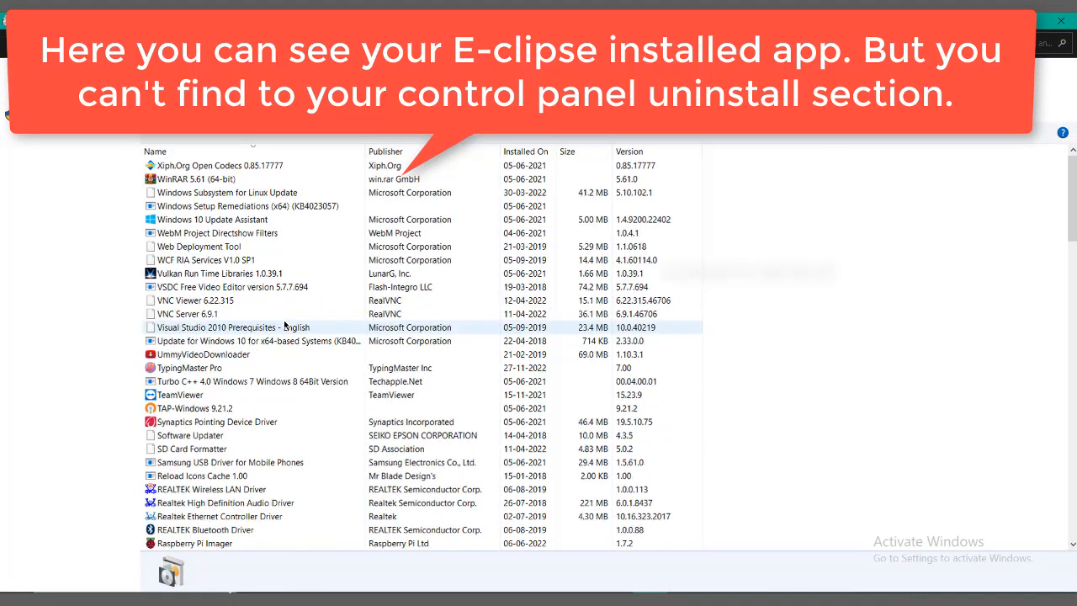
pyautogui.click(35, 320)
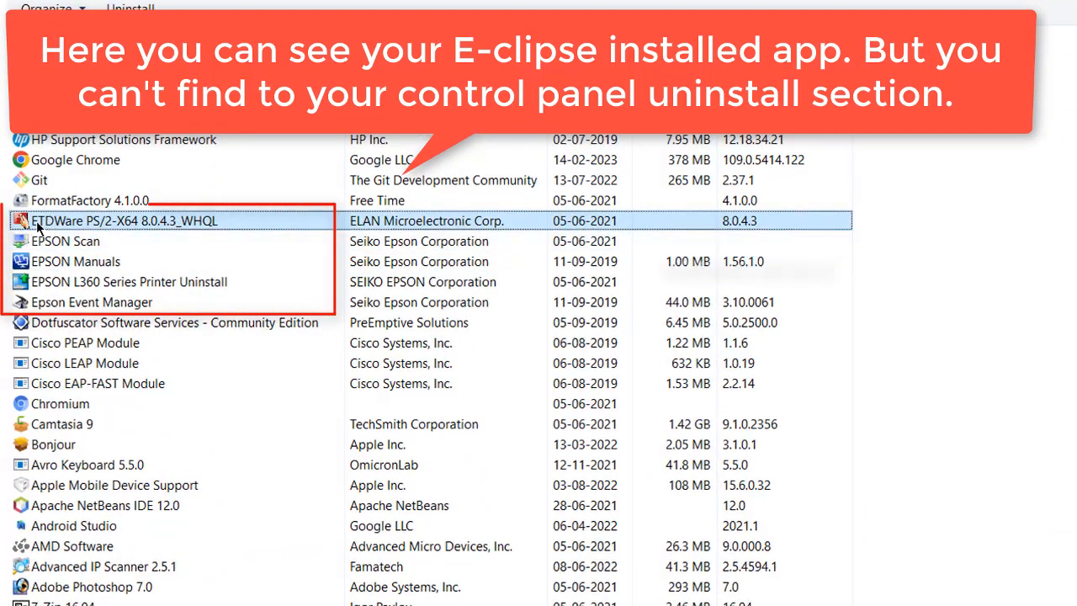
pyautogui.press('Down')
pyautogui.press('Down')
pyautogui.press('Down')
pyautogui.press('Down')
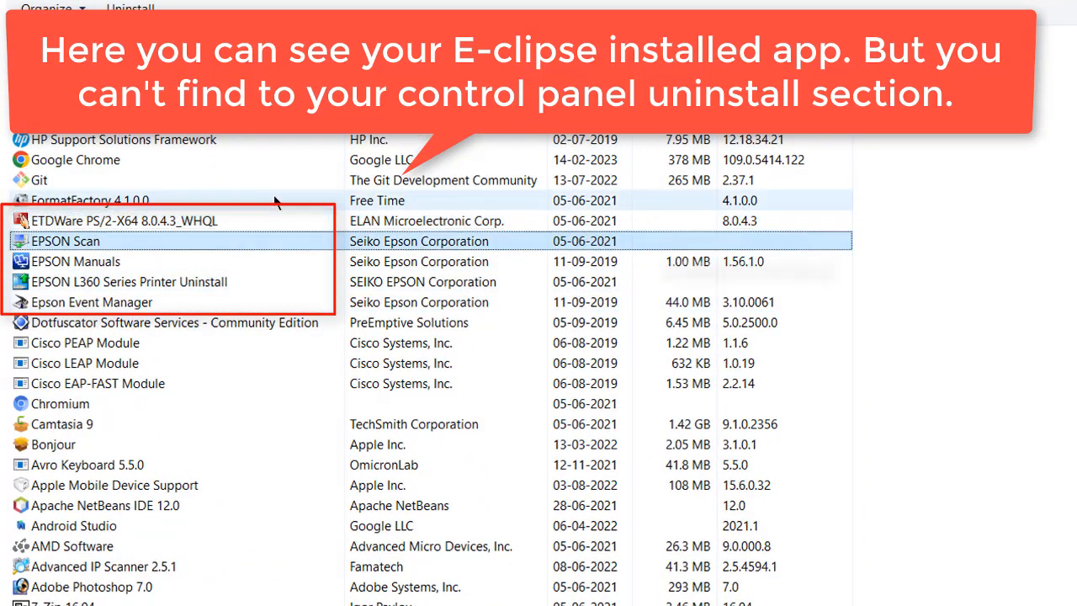
pyautogui.press('Up')
pyautogui.press('Up')
pyautogui.press('Up')
pyautogui.press('Down')
pyautogui.press('Down')
pyautogui.press('Down')
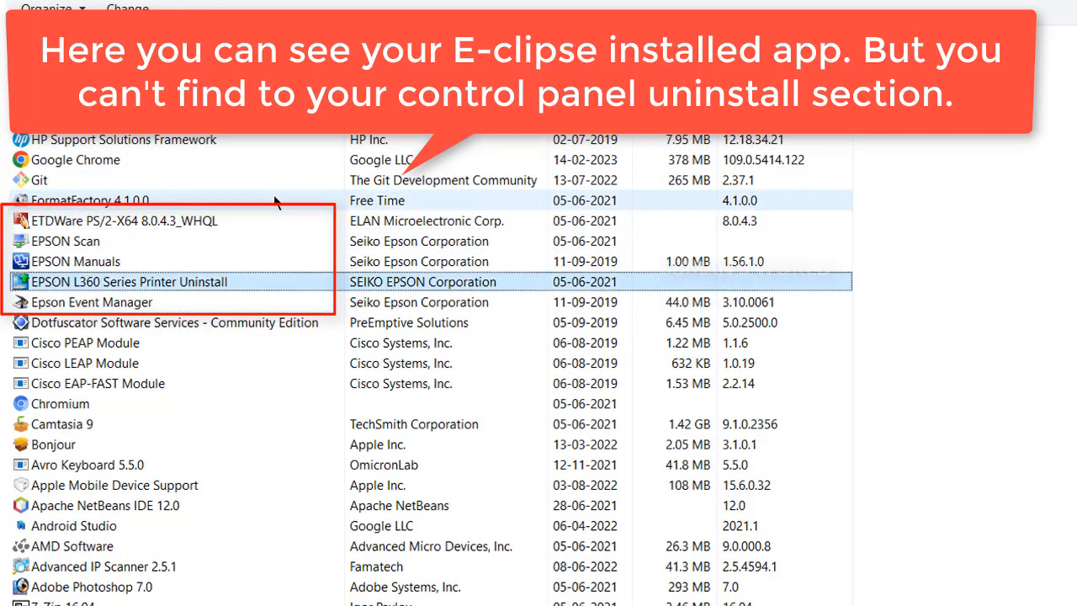
pyautogui.press('Up')
pyautogui.press('Up')
pyautogui.press('Up')
pyautogui.press('Up')
pyautogui.press('Down')
pyautogui.press('Down')
pyautogui.press('Down')
pyautogui.press('Down')
pyautogui.press('Up')
pyautogui.press('Up')
pyautogui.press('Up')
pyautogui.press('Up')
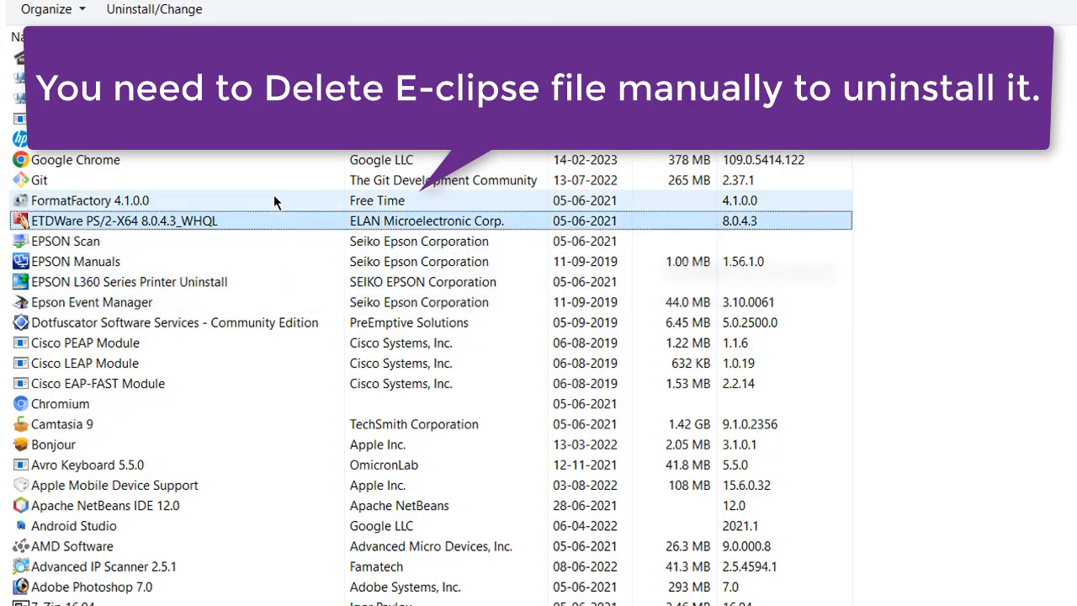
pyautogui.press('Down')
pyautogui.press('Down')
pyautogui.press('Down')
pyautogui.press('Down')
pyautogui.press('Up')
pyautogui.press('Up')
pyautogui.press('Up')
pyautogui.press('Up')
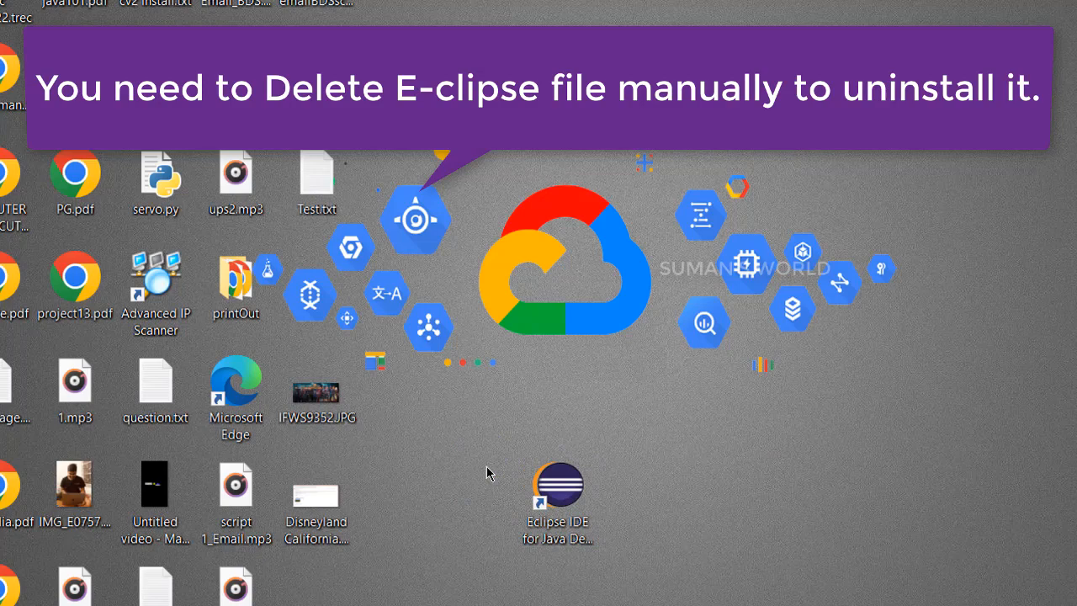
# Open the file location of the Eclipse IDE desktop shortcut and go up to the user's profile folder
pyautogui.moveTo(558, 485); pyautogui.dragTo(484, 479)
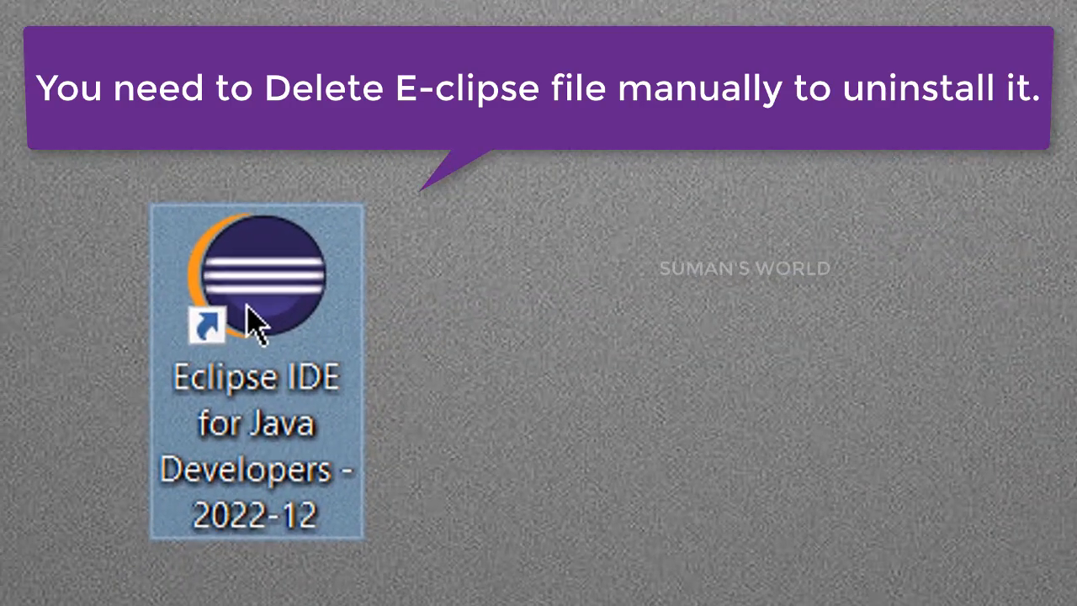
pyautogui.rightClick(476, 502)
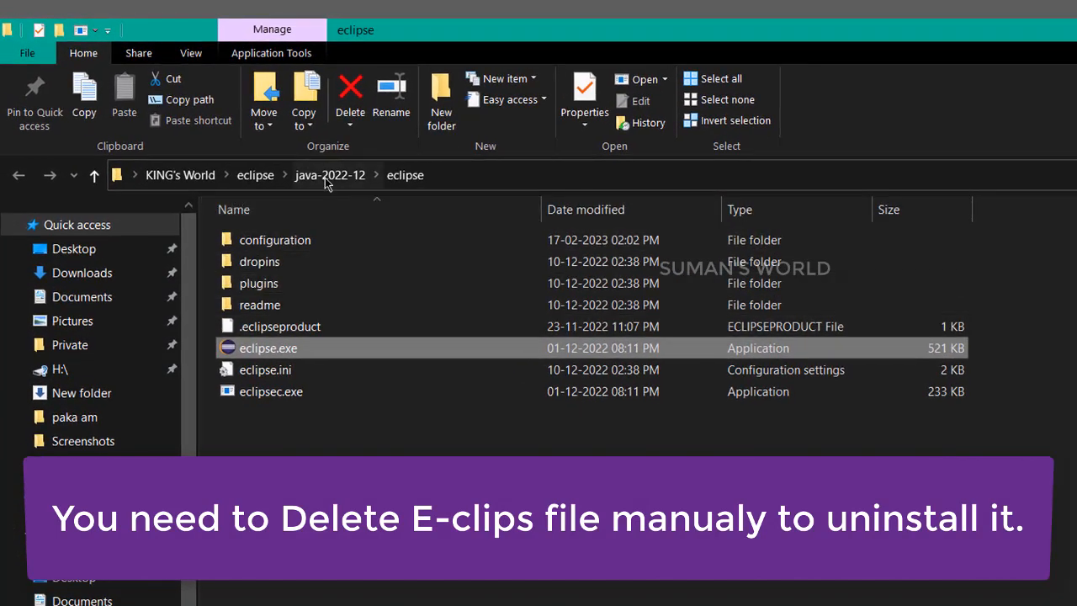
pyautogui.click(180, 175)
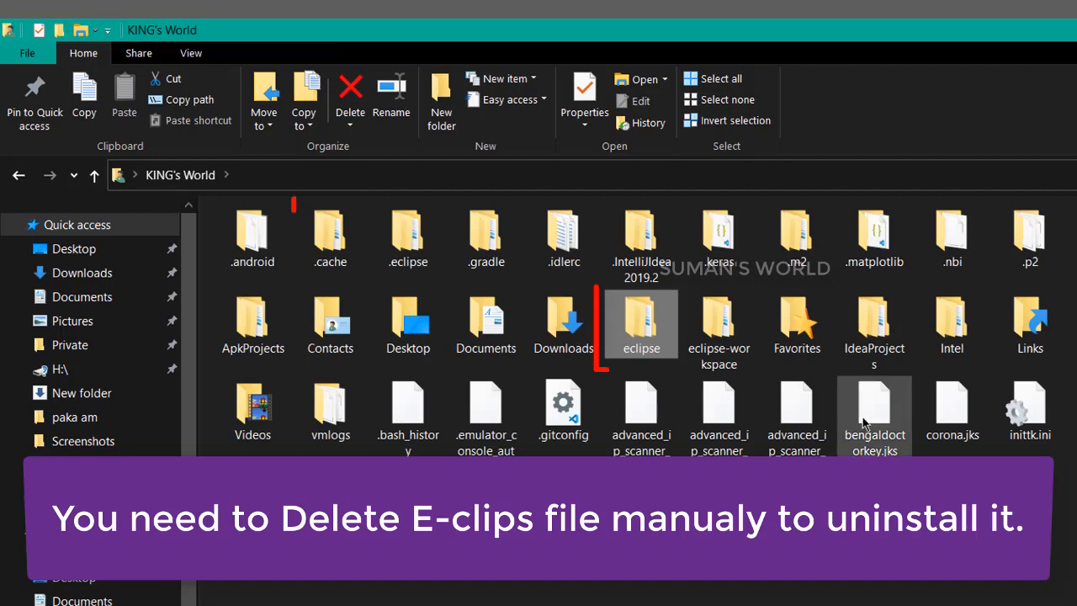
# Delete the eclipse and .eclipse folders from the user's profile folder
pyautogui.rightClick(633, 328)
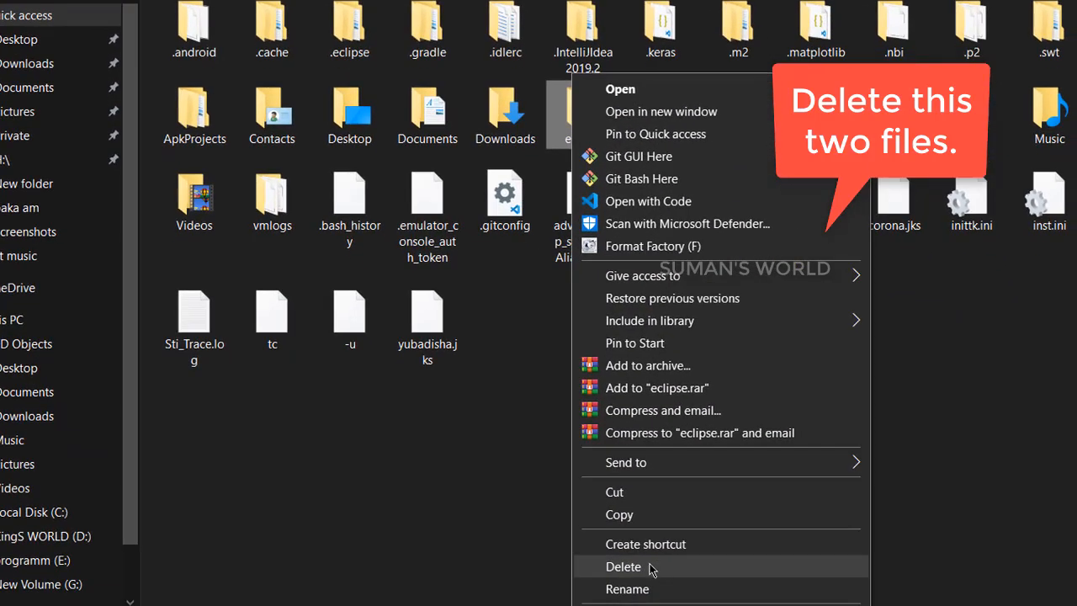
pyautogui.click(663, 567)
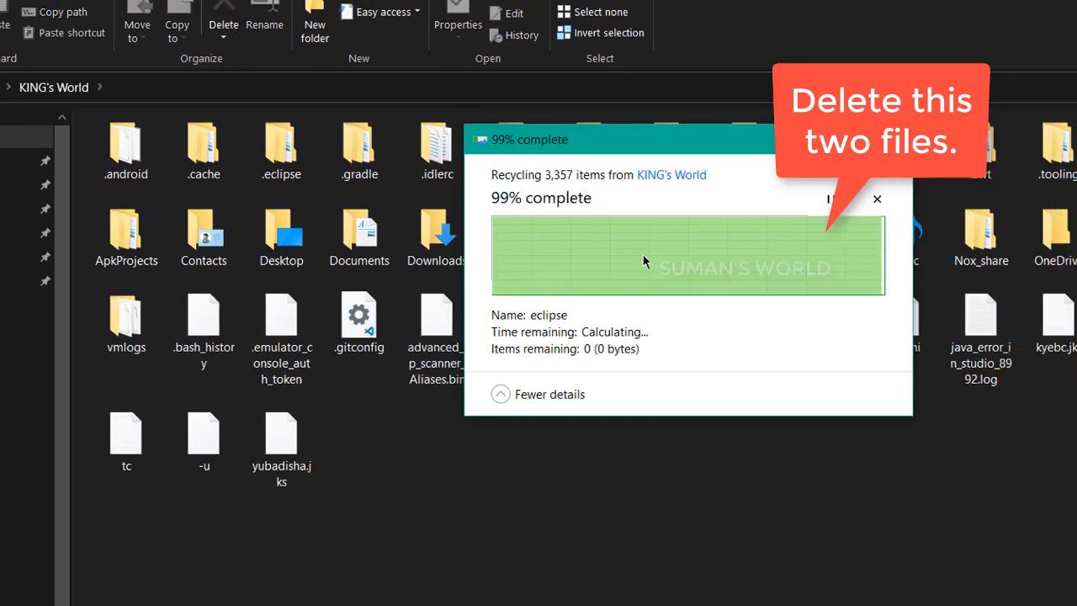
pyautogui.click(297, 153)
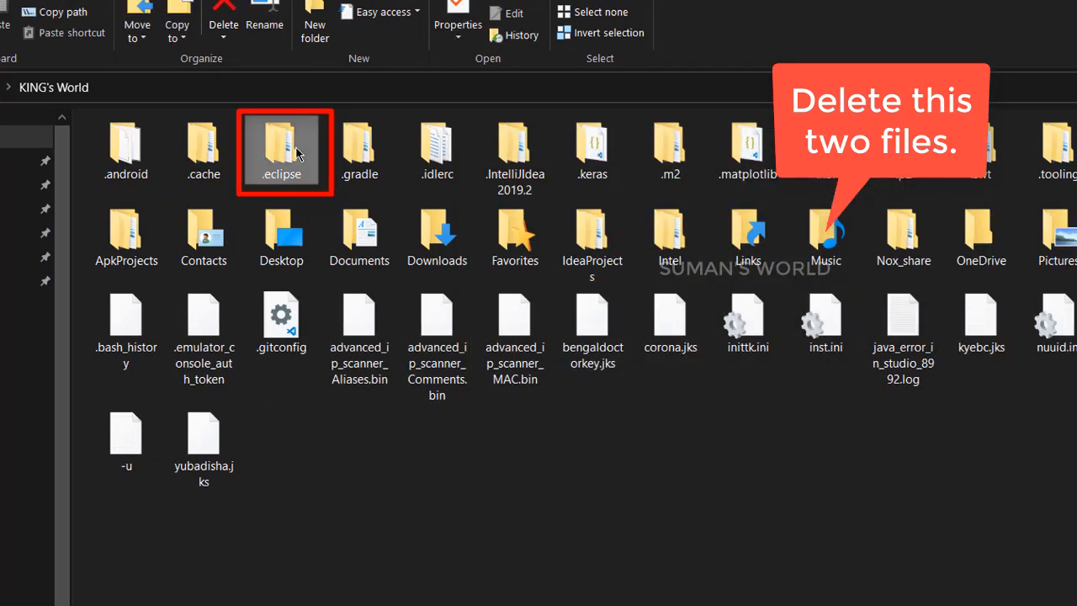
pyautogui.rightClick(296, 138)
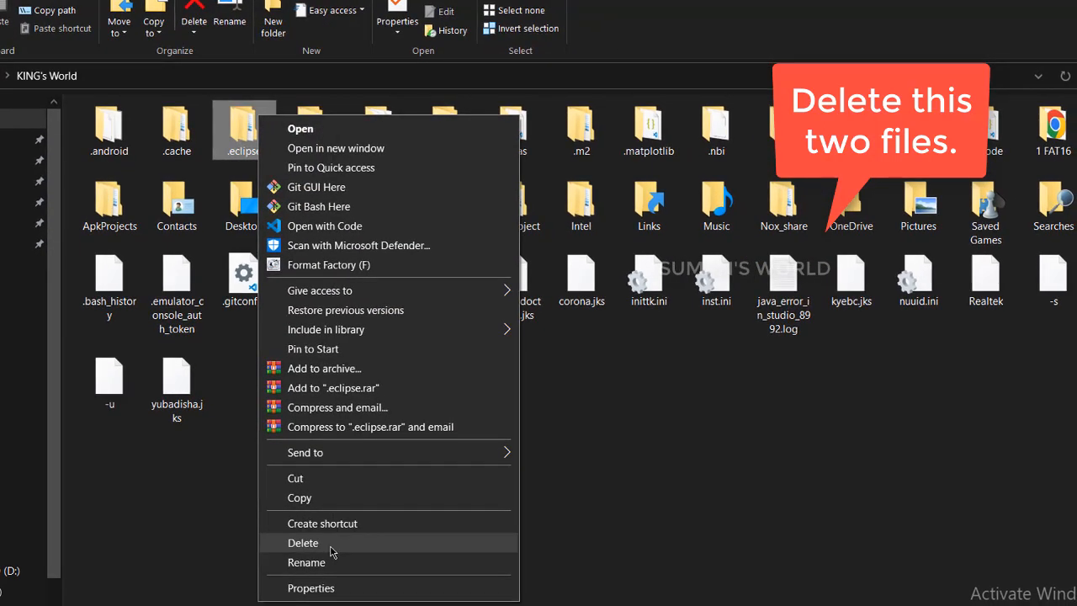
pyautogui.click(331, 547)
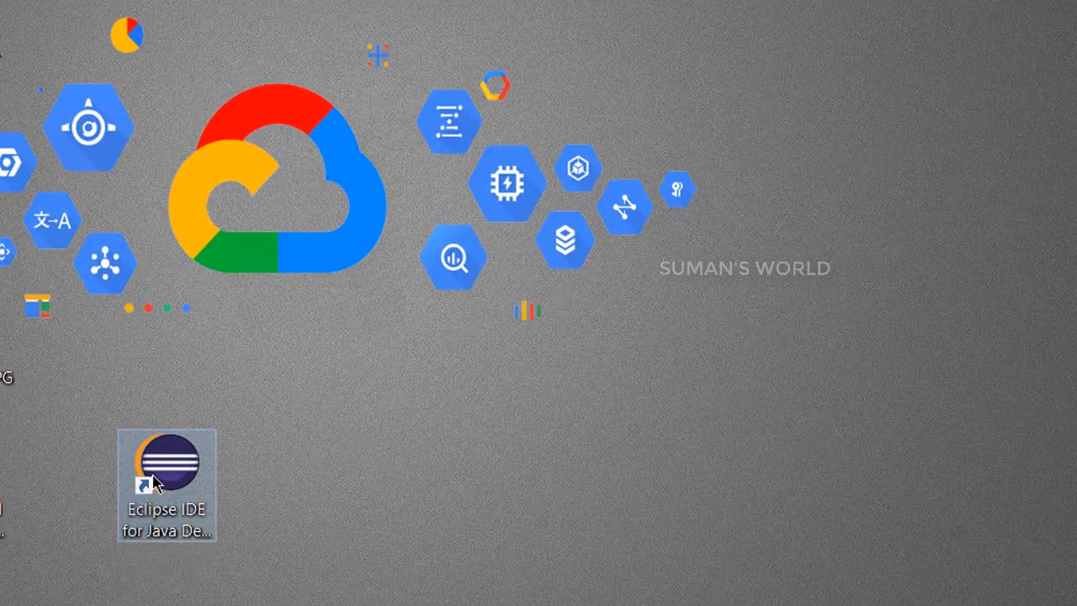
# Open the Eclipse IDE desktop shortcut and agree to delete the broken shortcut
pyautogui.doubleClick(154, 481)
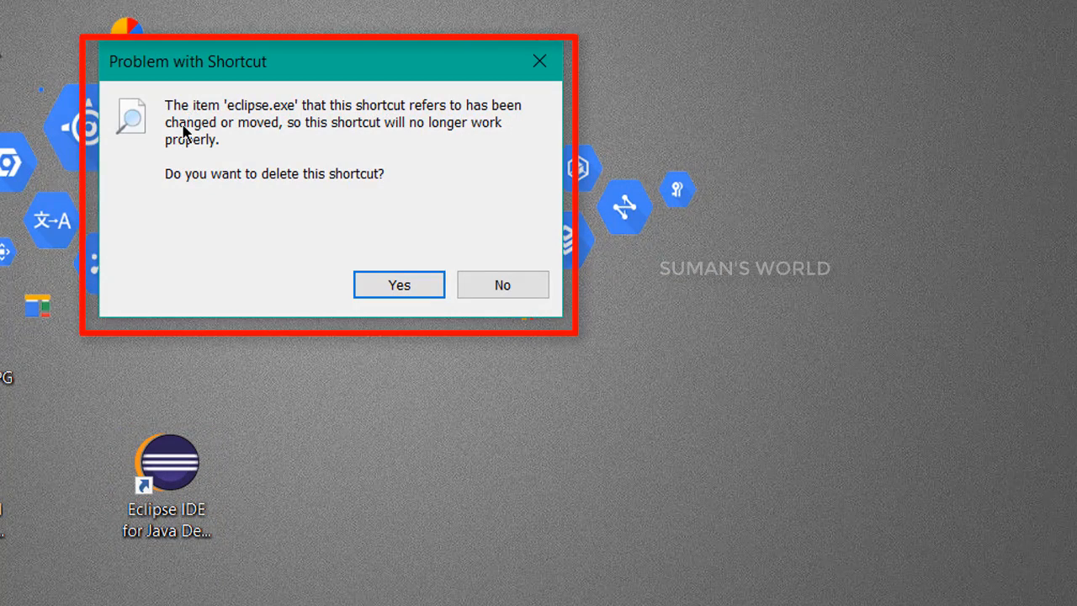
pyautogui.click(395, 283)
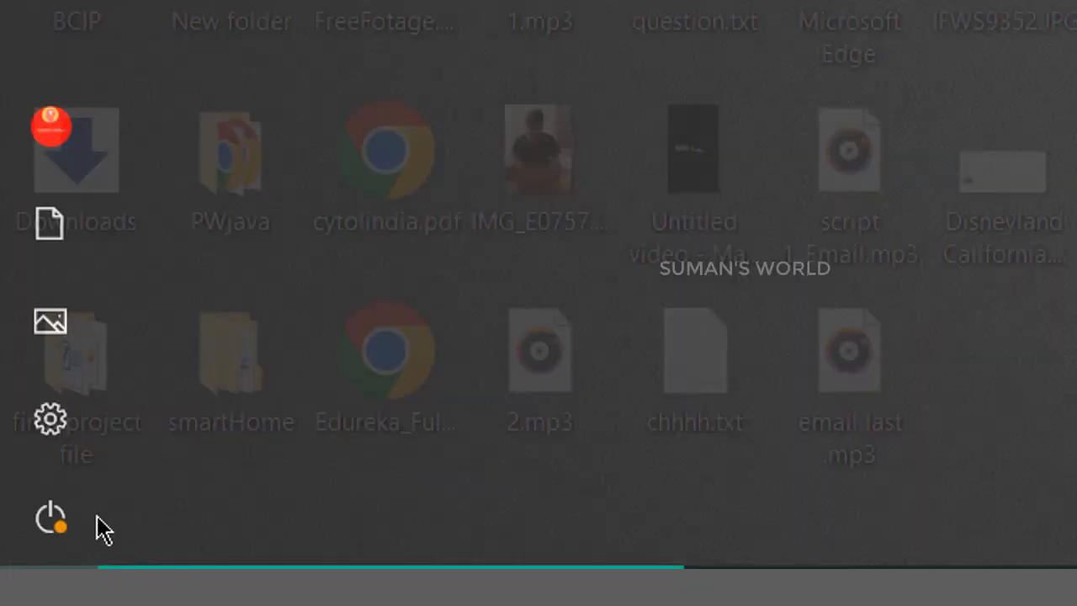
# Restart the computer
pyautogui.click(38, 523)
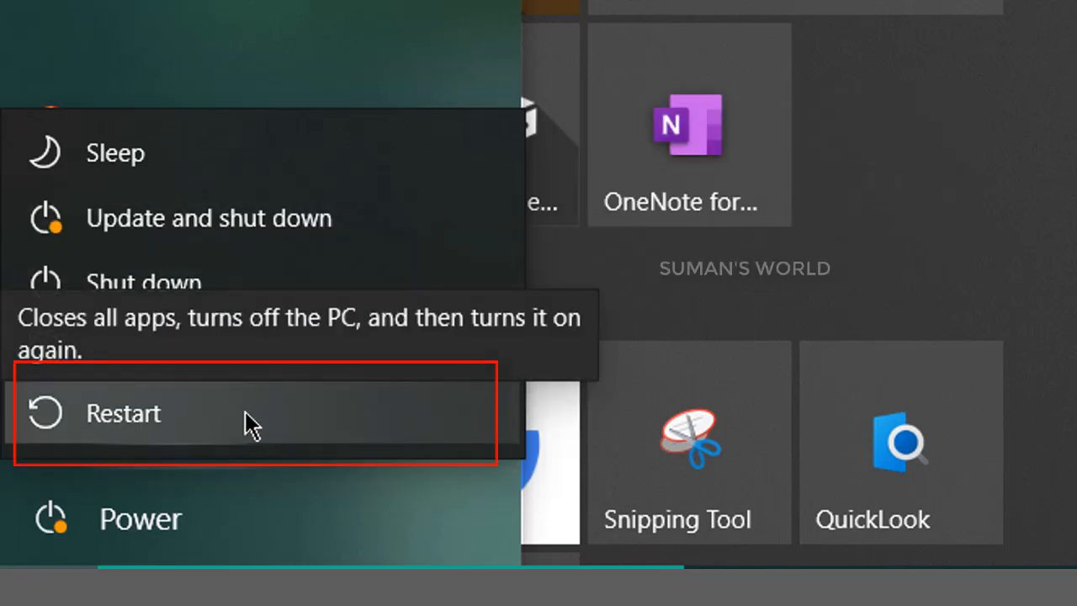
pyautogui.click(51, 517)
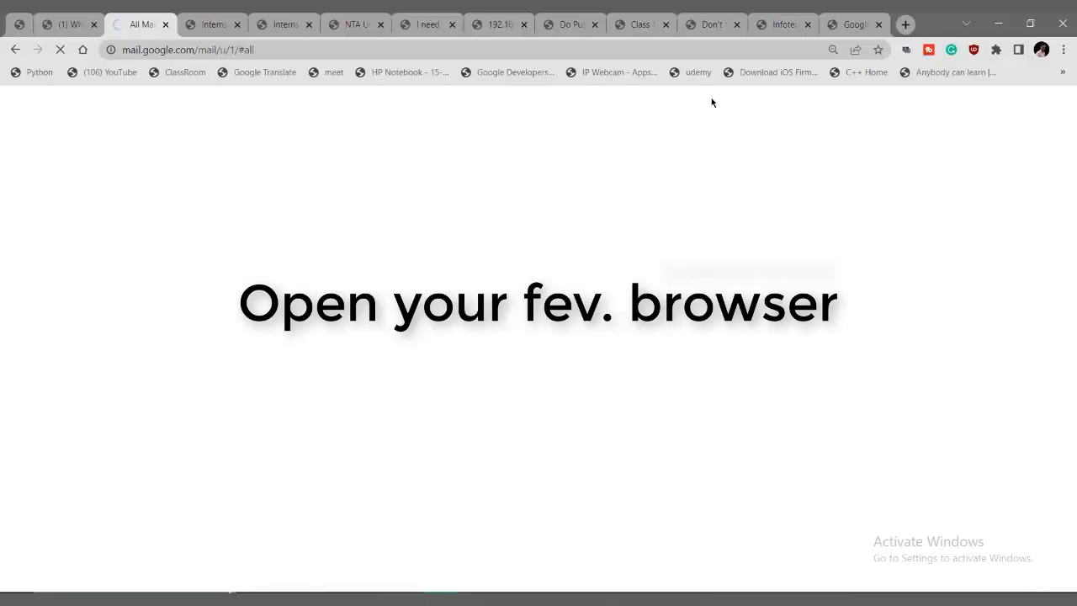
# In the web browser, search Google for "download eclipse for java ee" and open the Eclipse IDE for Java EE Developers result
pyautogui.click(858, 21)
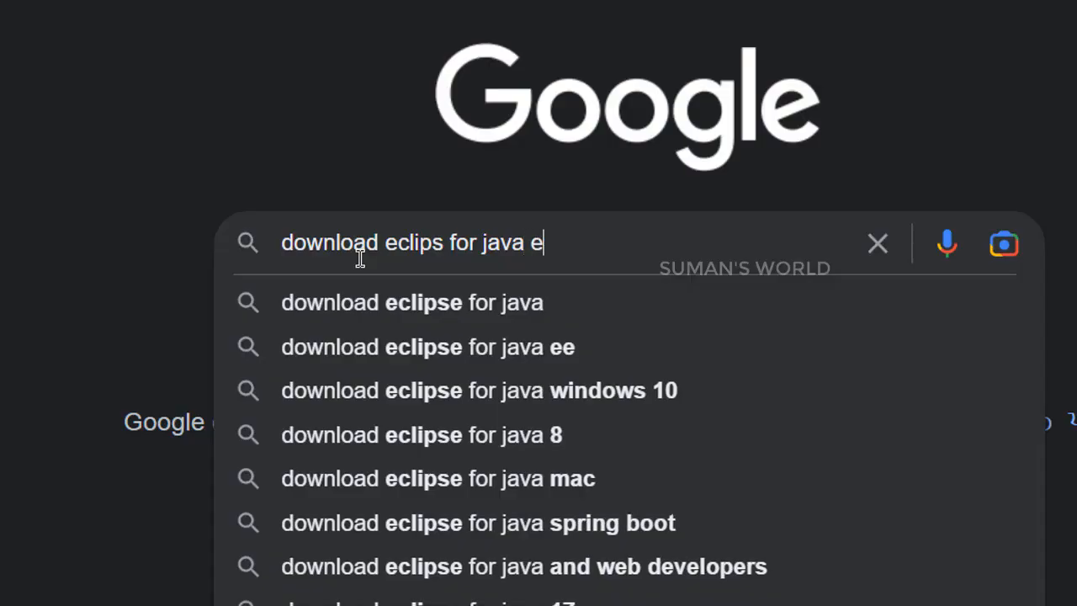
pyautogui.write('e')
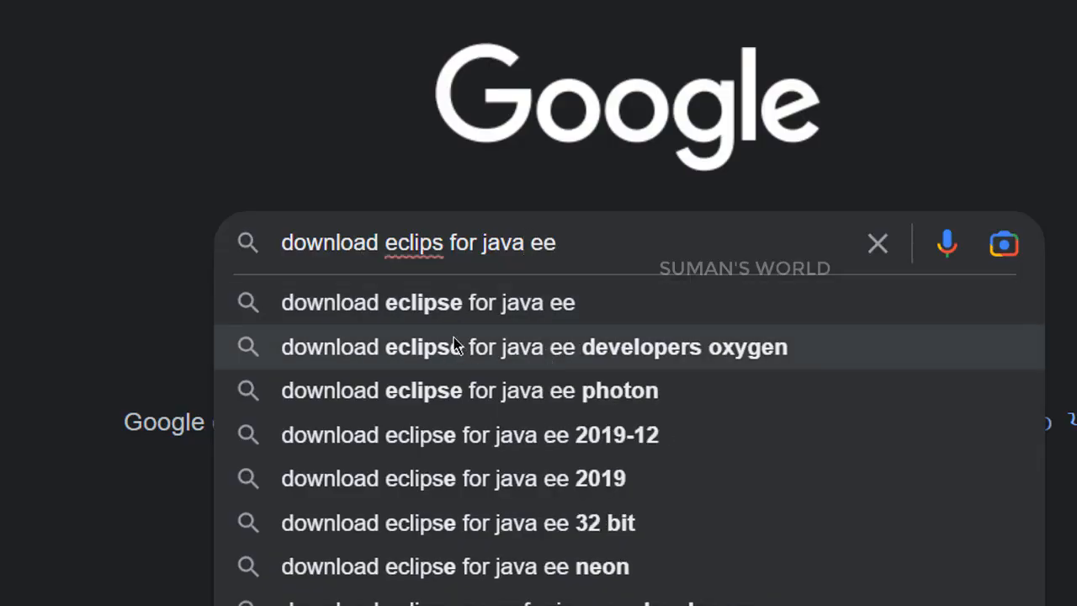
pyautogui.click(484, 305)
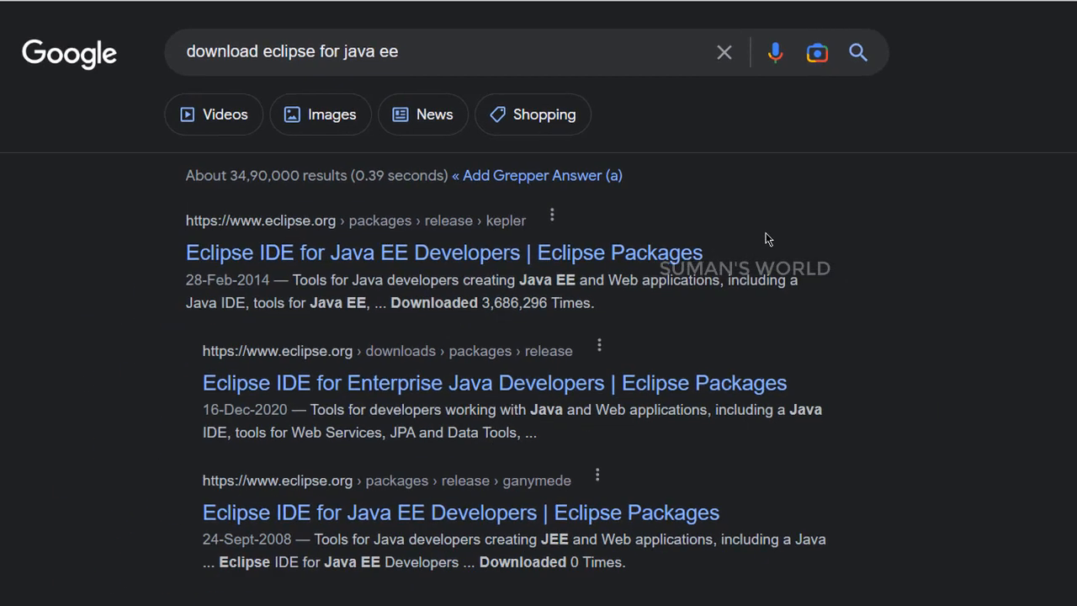
pyautogui.click(426, 256)
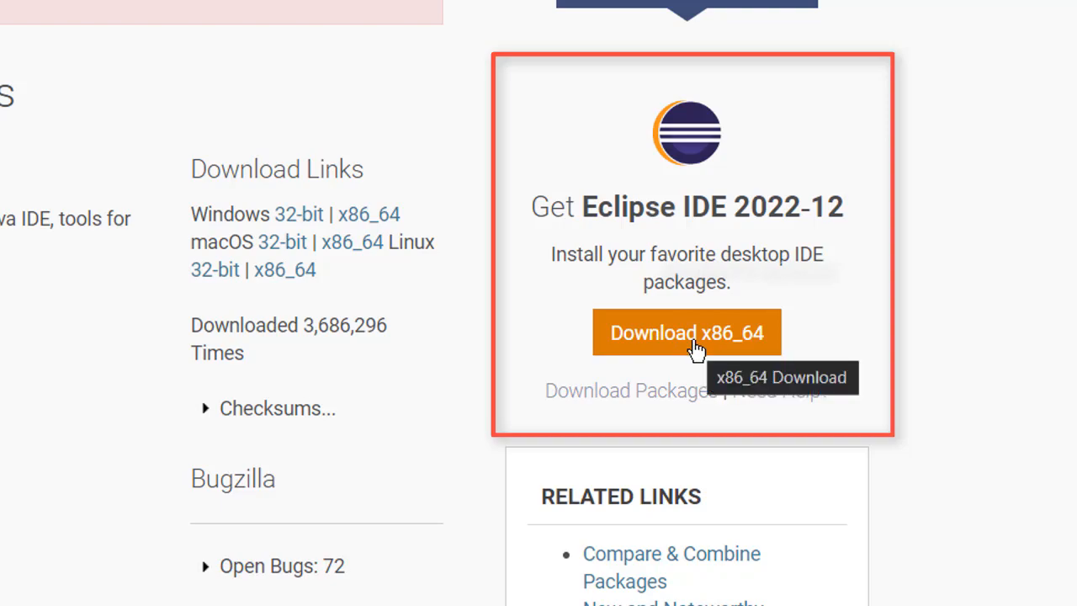
# Download the Eclipse IDE 2022-12 x86_64 installer, eclipse-inst-jre-win64.exe, and run it
pyautogui.click(696, 343)
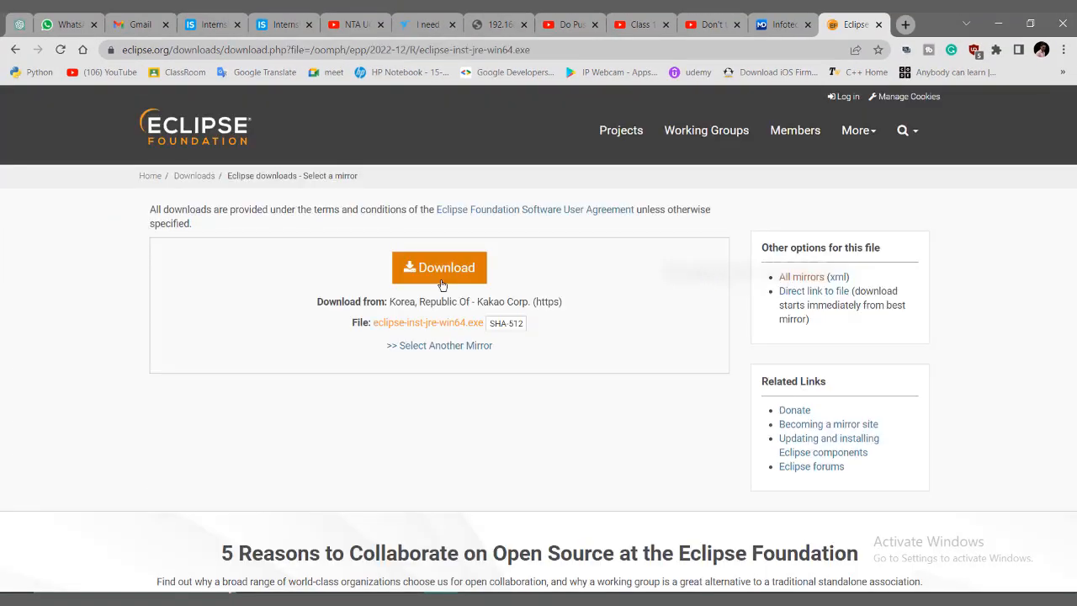
pyautogui.click(476, 283)
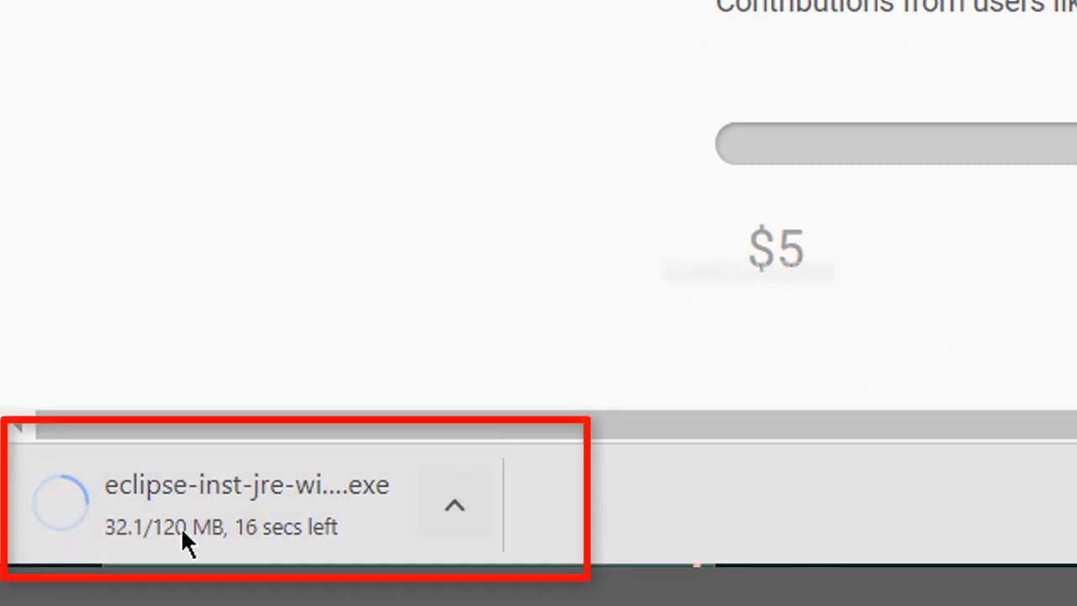
pyautogui.click(451, 495)
pyautogui.click(350, 293)
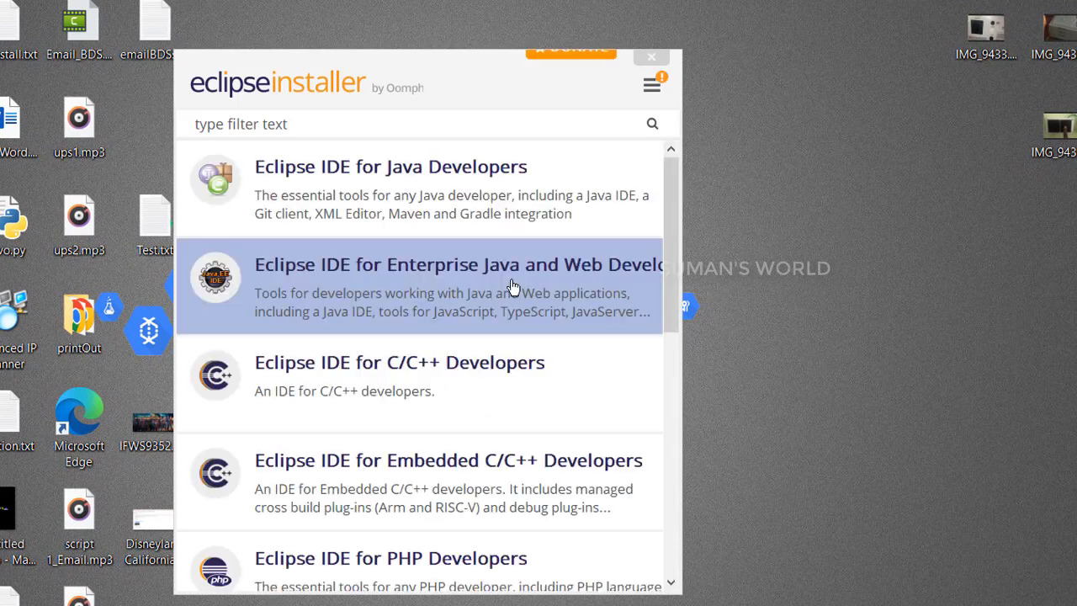
# Install Eclipse IDE for Enterprise Java and Web Developers with the default settings, accepting the Eclipse Foundation Software User Agreement
pyautogui.click(556, 271)
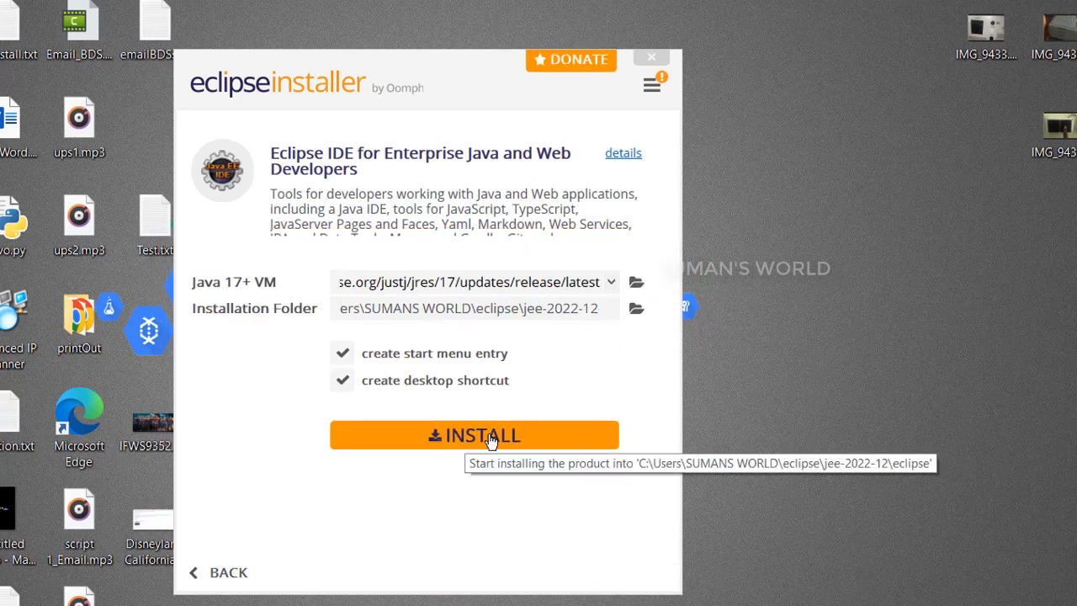
pyautogui.click(492, 436)
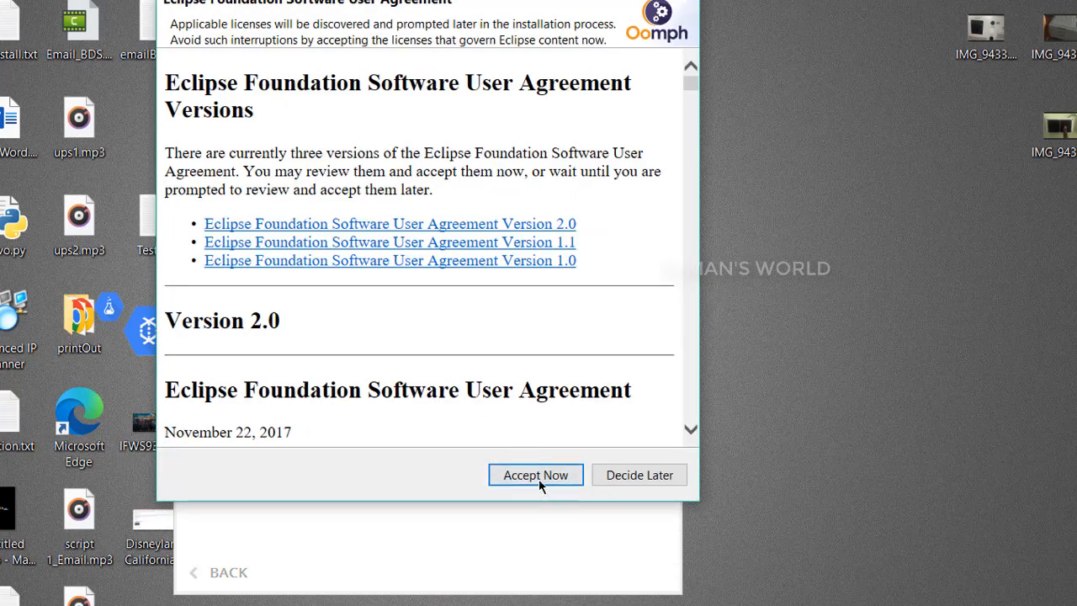
pyautogui.click(538, 477)
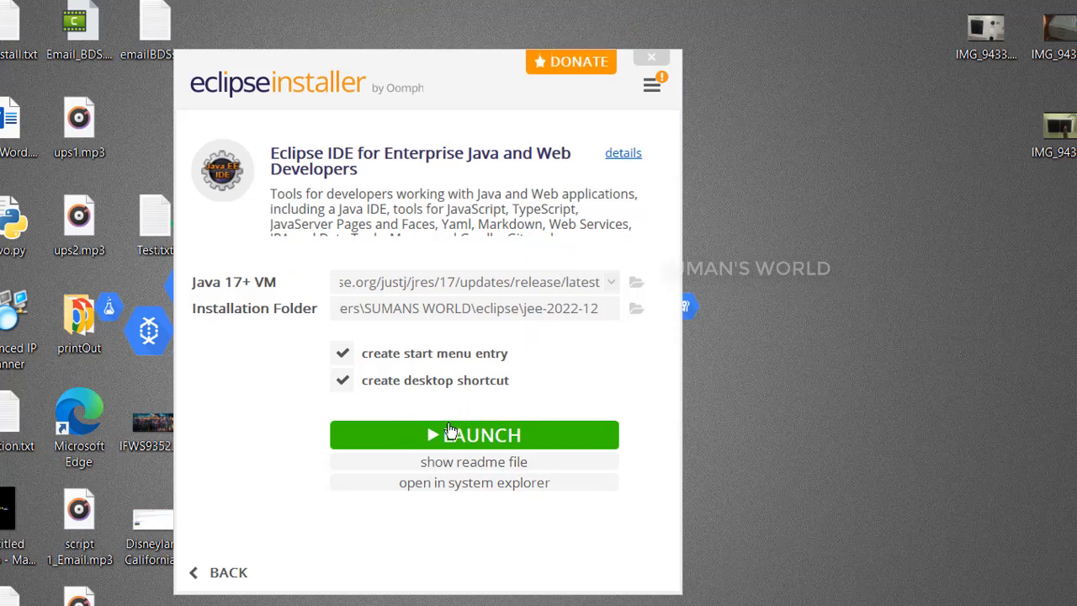
# Launch the newly installed Eclipse IDE and close both the installer and the IDE's Welcome page
pyautogui.click(451, 438)
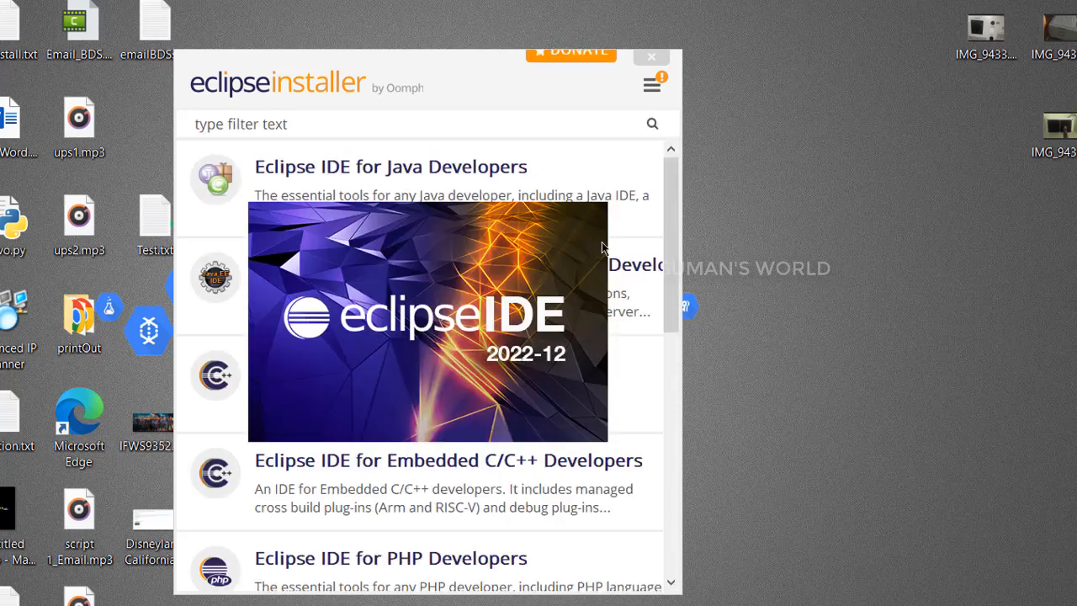
pyautogui.click(652, 57)
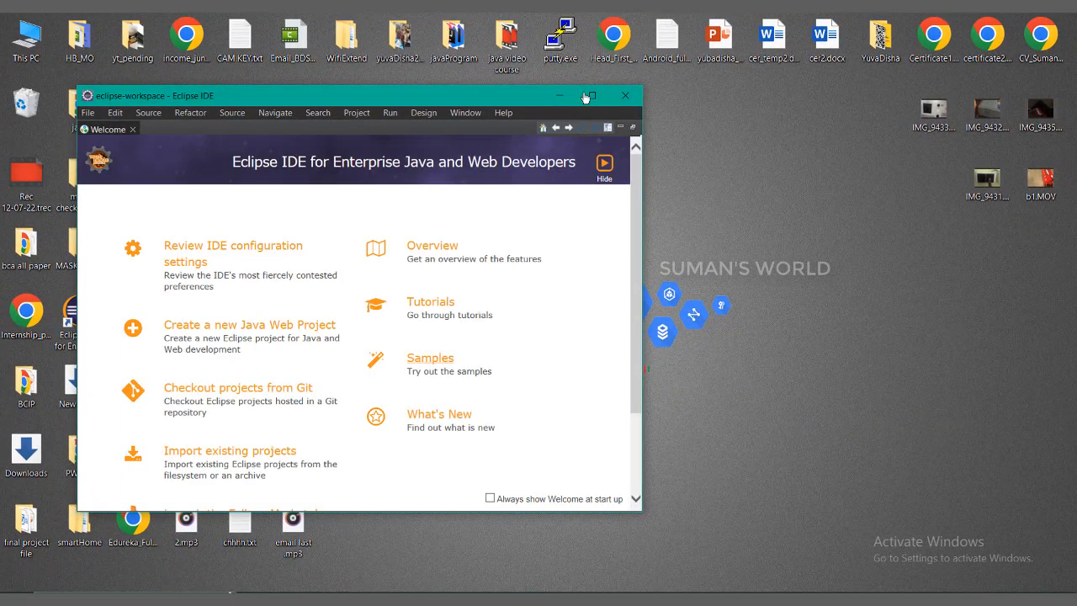
pyautogui.click(589, 96)
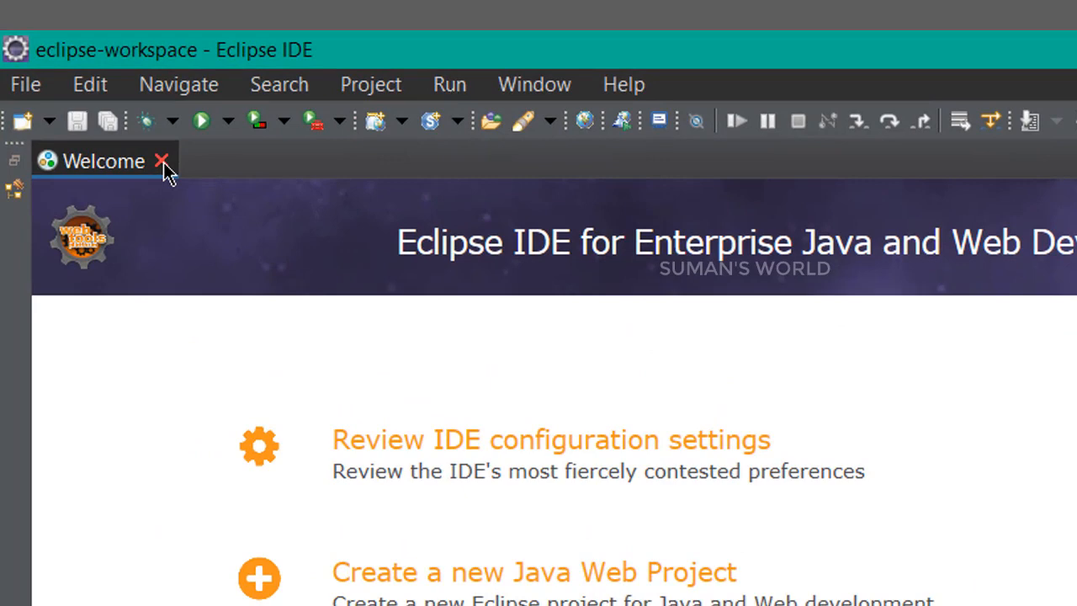
pyautogui.click(70, 69)
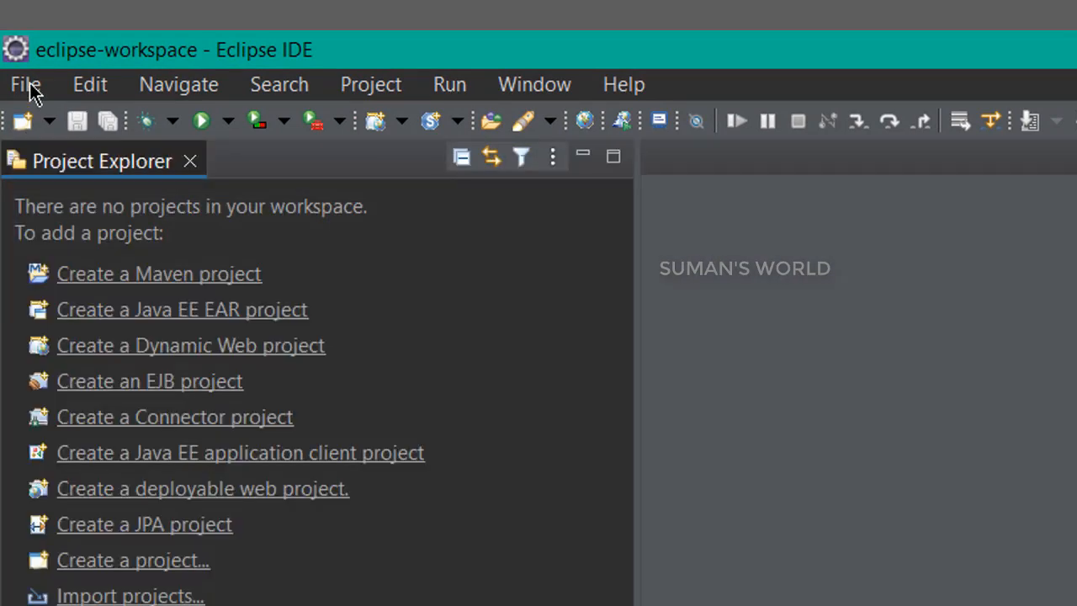
# Create a Java project named LibMgtSystem and add a public class Book in the package pkg_book
pyautogui.click(28, 88)
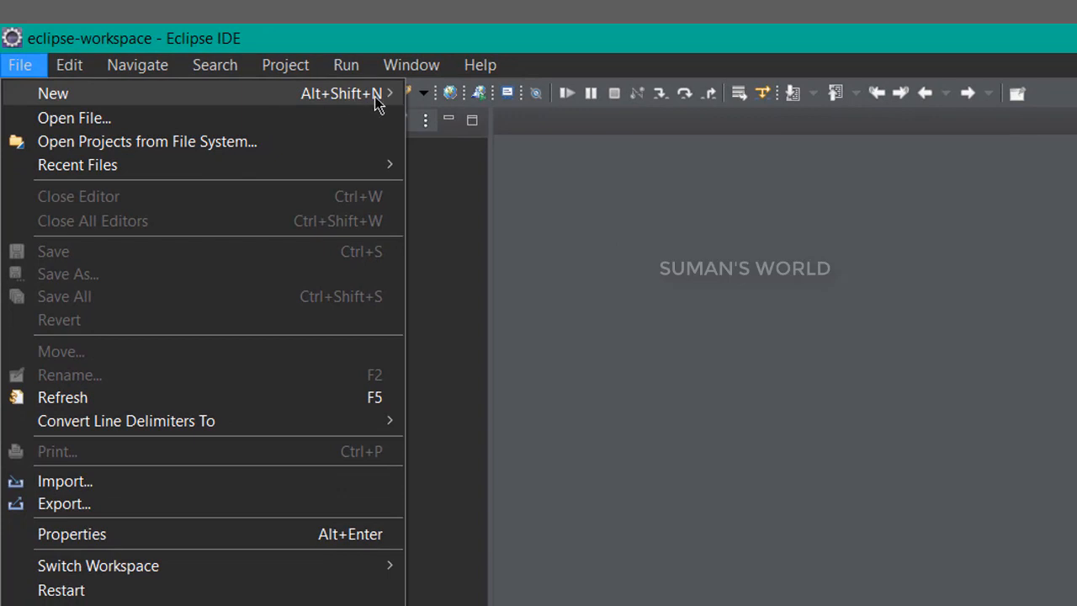
pyautogui.moveTo(375, 95)
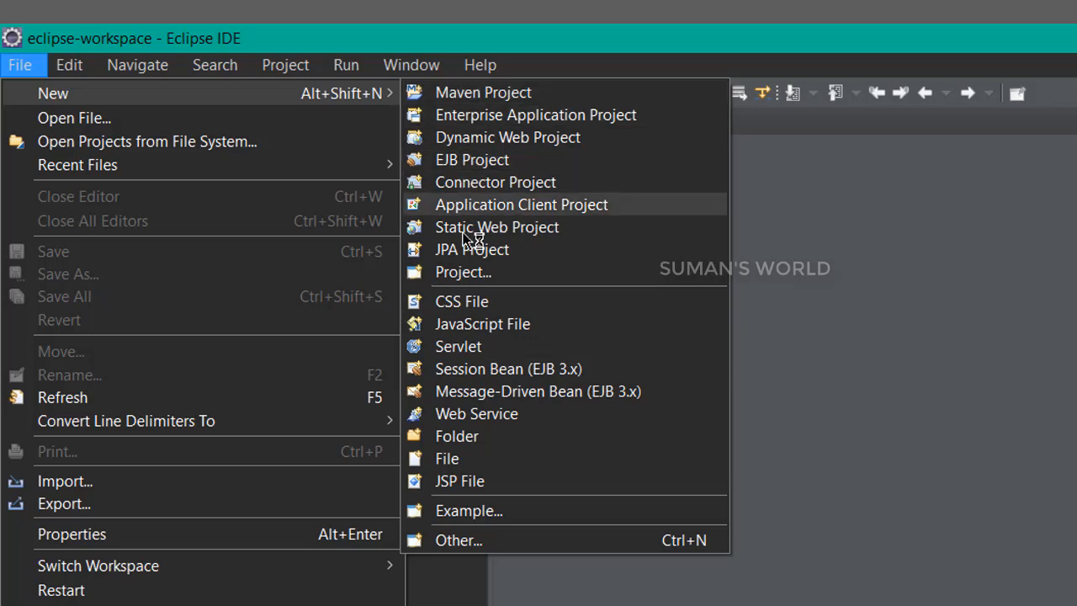
pyautogui.click(472, 540)
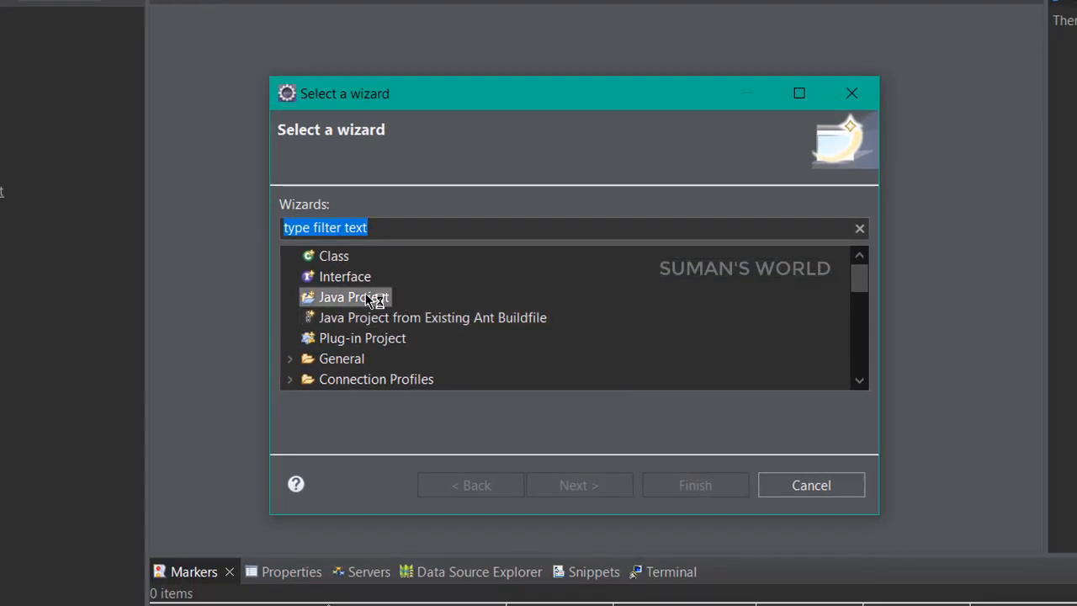
pyautogui.click(366, 297)
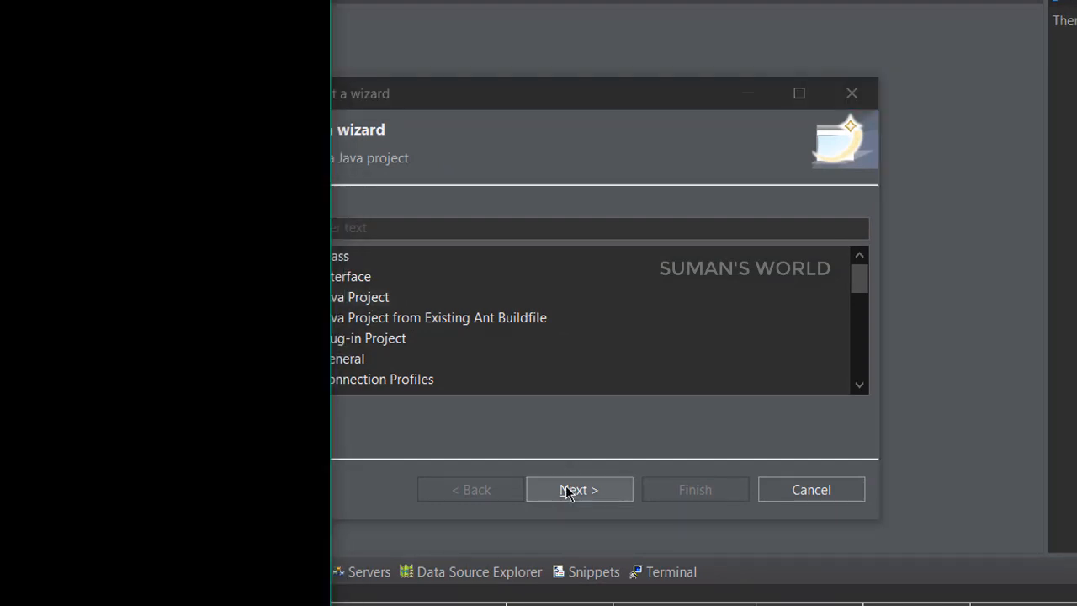
pyautogui.click(567, 494)
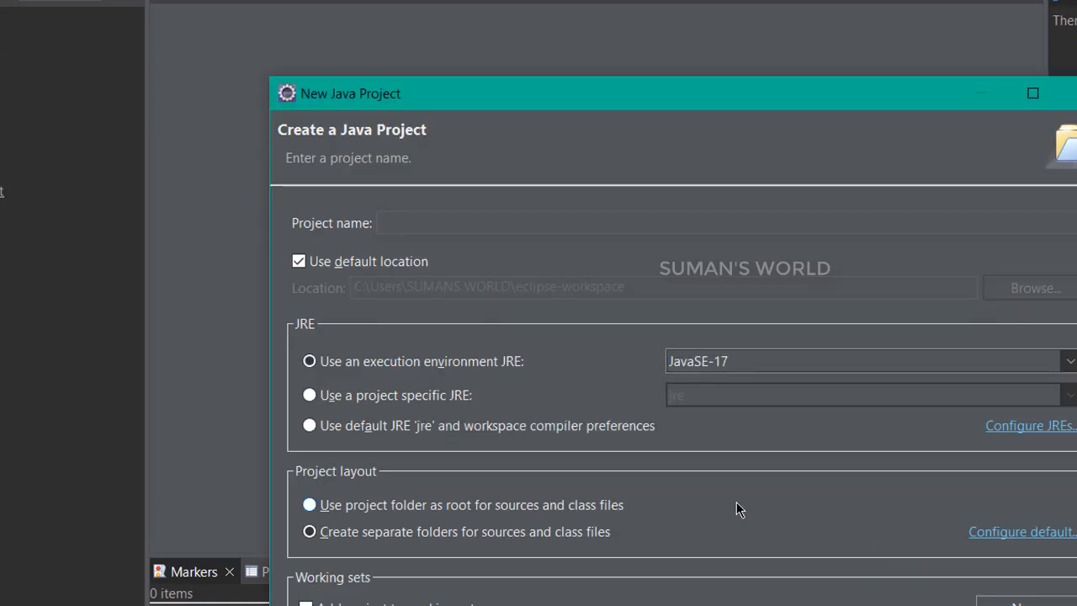
pyautogui.write('LibMgtSystem')
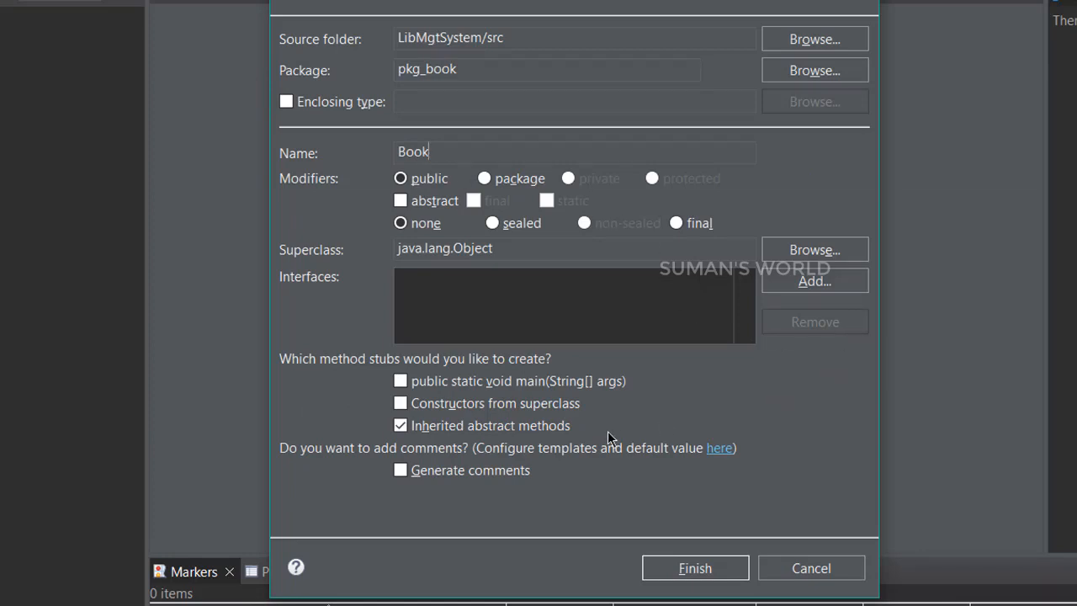
pyautogui.click(696, 570)
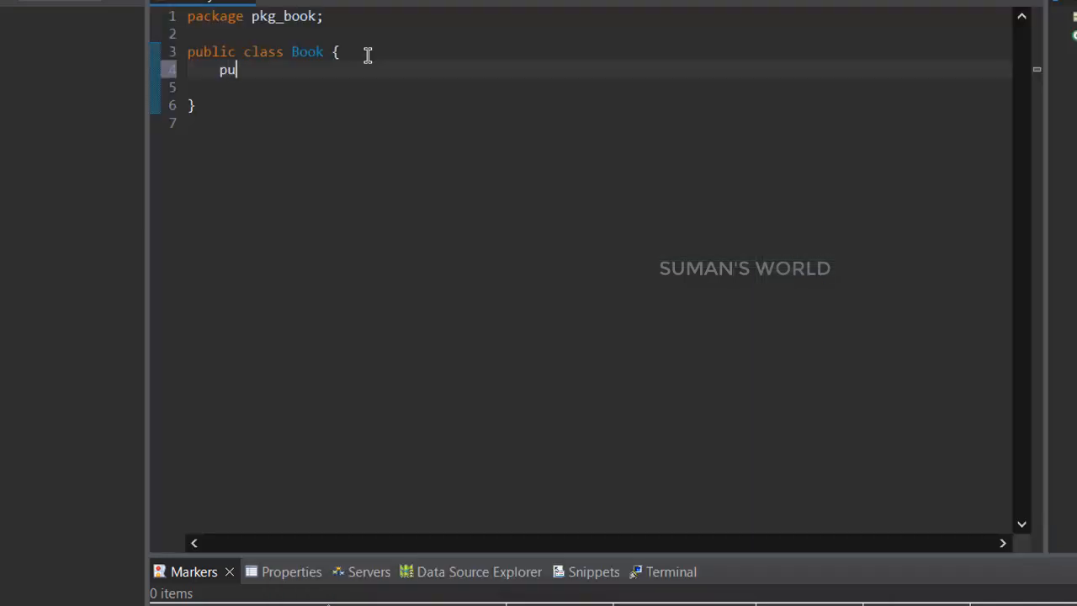
# Add an empty method public static void main (String [] args) with its braces inside the Book class
pyautogui.write('c stat')
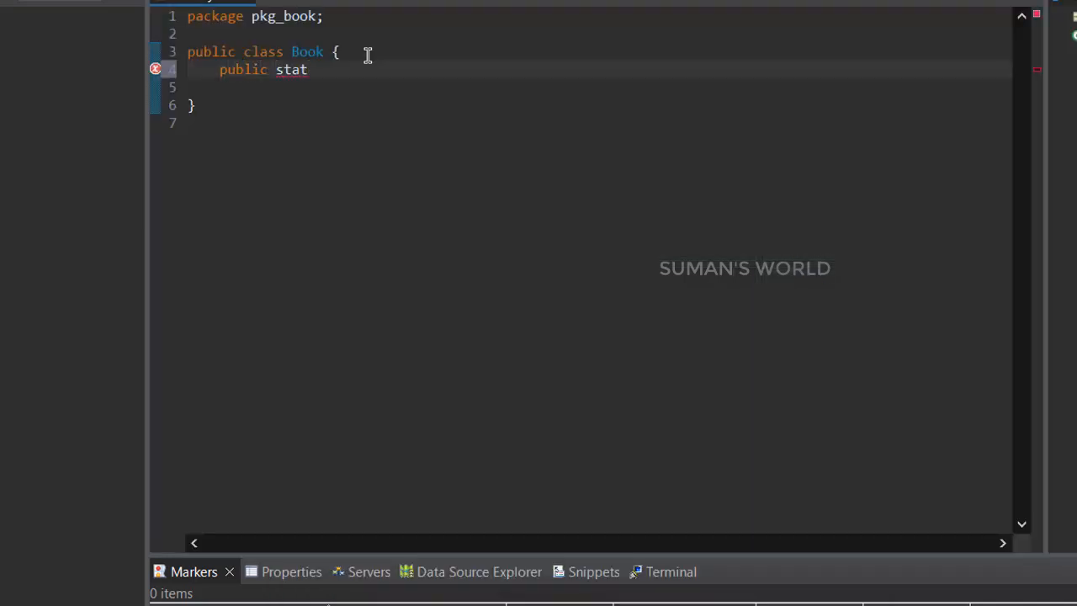
pyautogui.write('ic void main Stri')
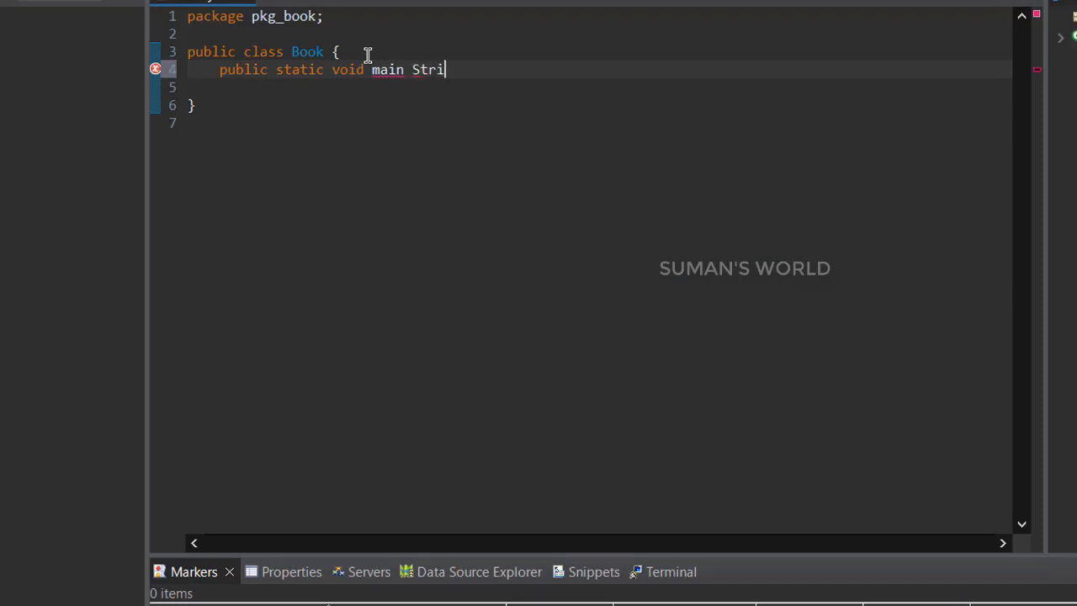
pyautogui.write('ng (')
pyautogui.press('BackSpace')
pyautogui.press('BackSpace')
pyautogui.hotkey('ctrl', 'Left')
pyautogui.write('(String ')
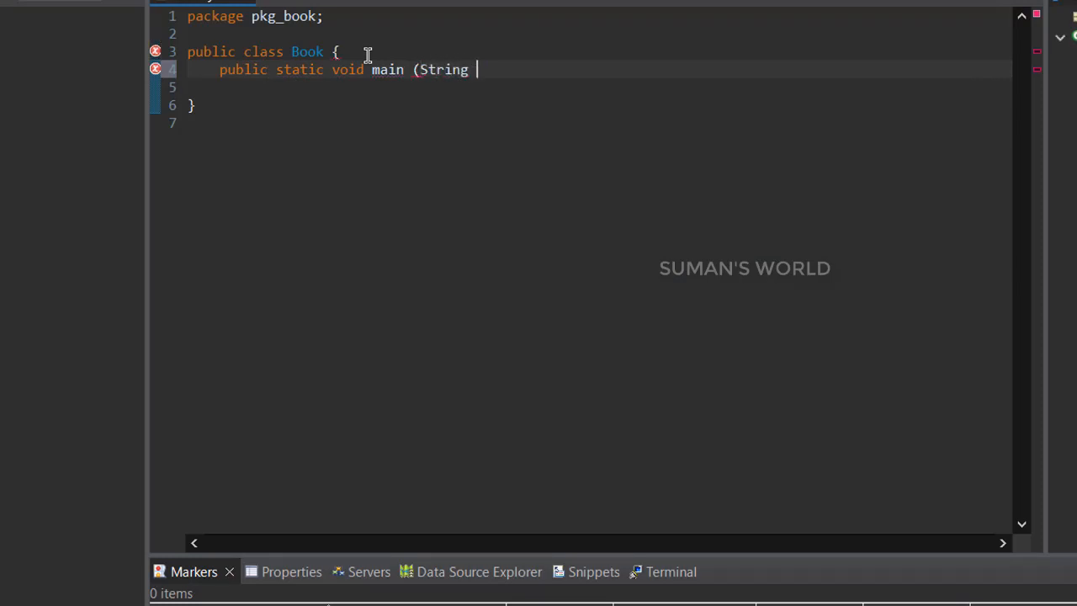
pyautogui.write('[] args)')
pyautogui.press('Return')
pyautogui.write('{')
pyautogui.press('Return')
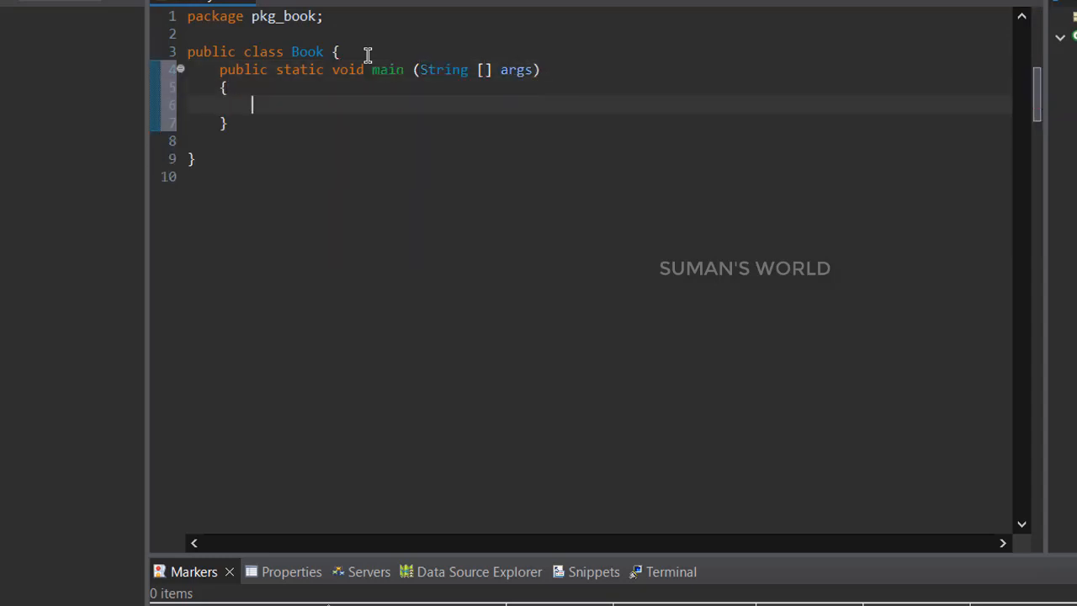
# In the main method's body, write a System.out.println statement that prints "It's SUMAN'S WORLD... PLEASE SUBSCRIBE"
pyautogui.write('System.tem.out')
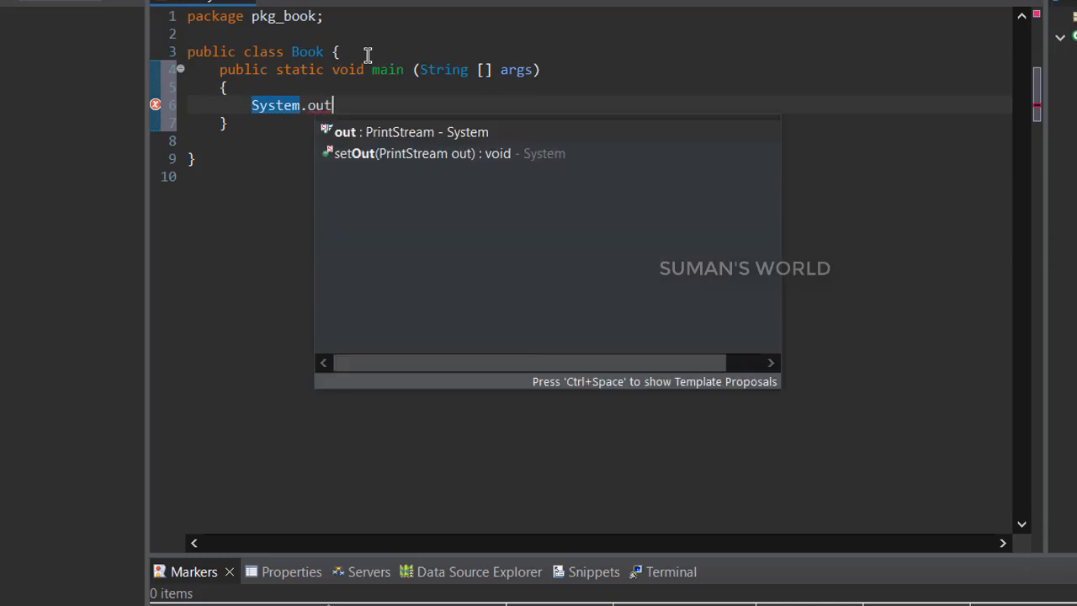
pyautogui.write('.prin')
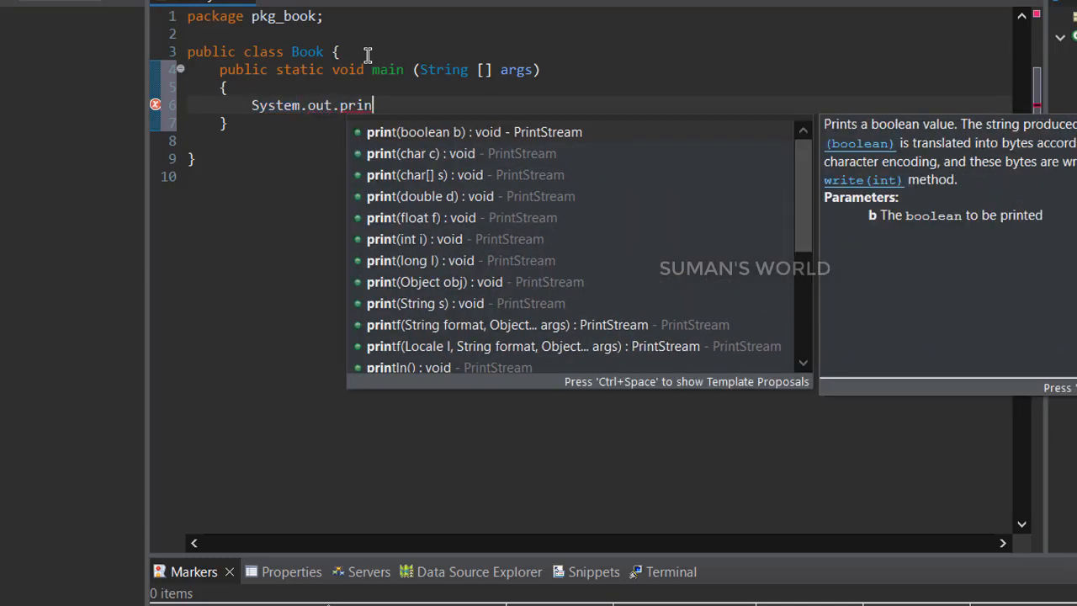
pyautogui.write('tln')
pyautogui.press('Return')
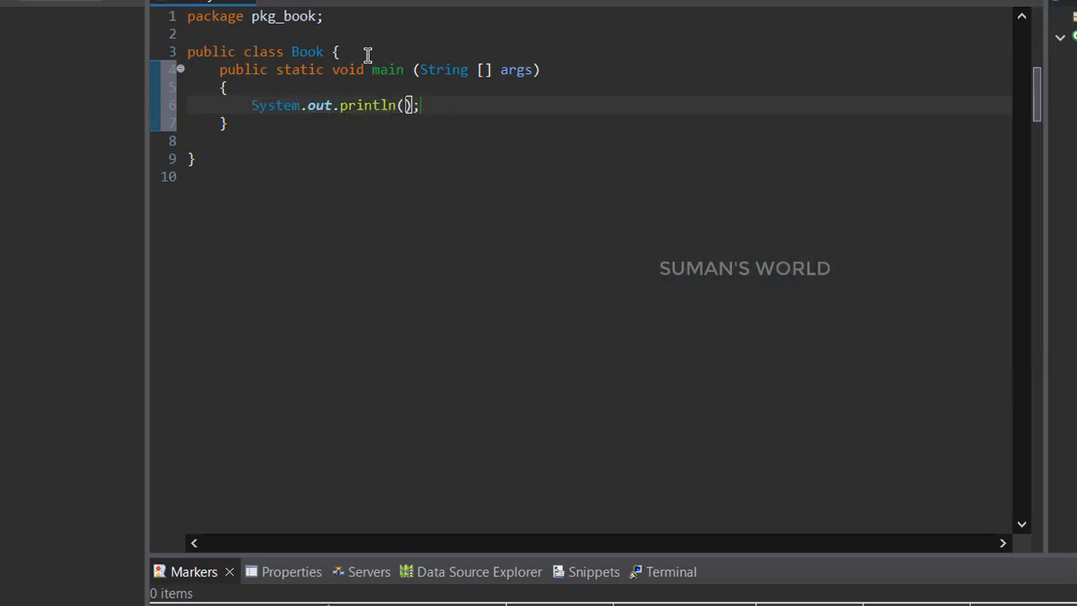
pyautogui.write('"It\'s SUMAN')
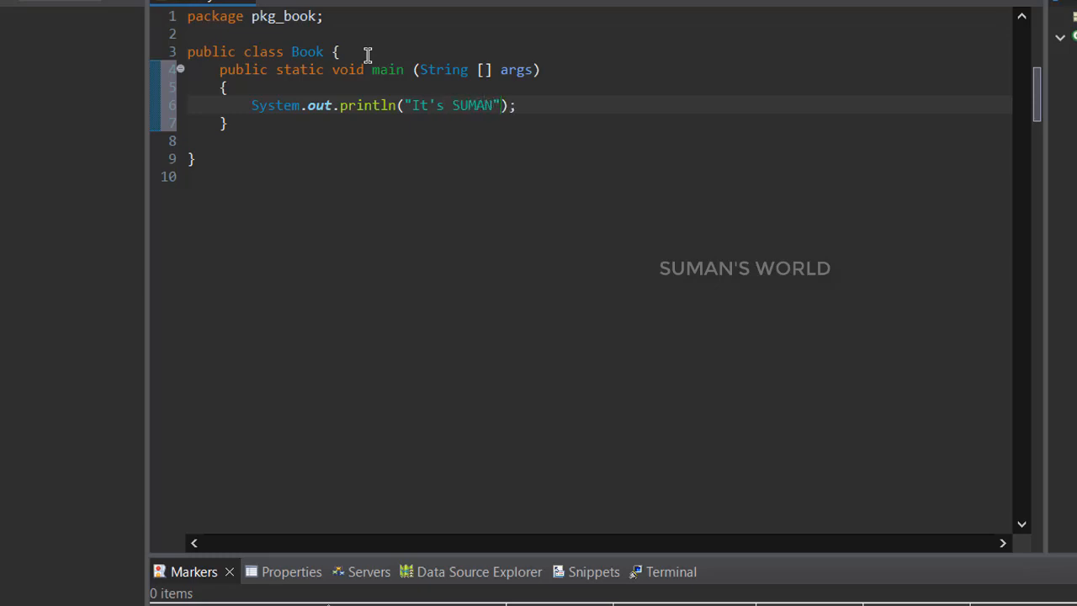
pyautogui.write("'S WORLD... PLEASE ")
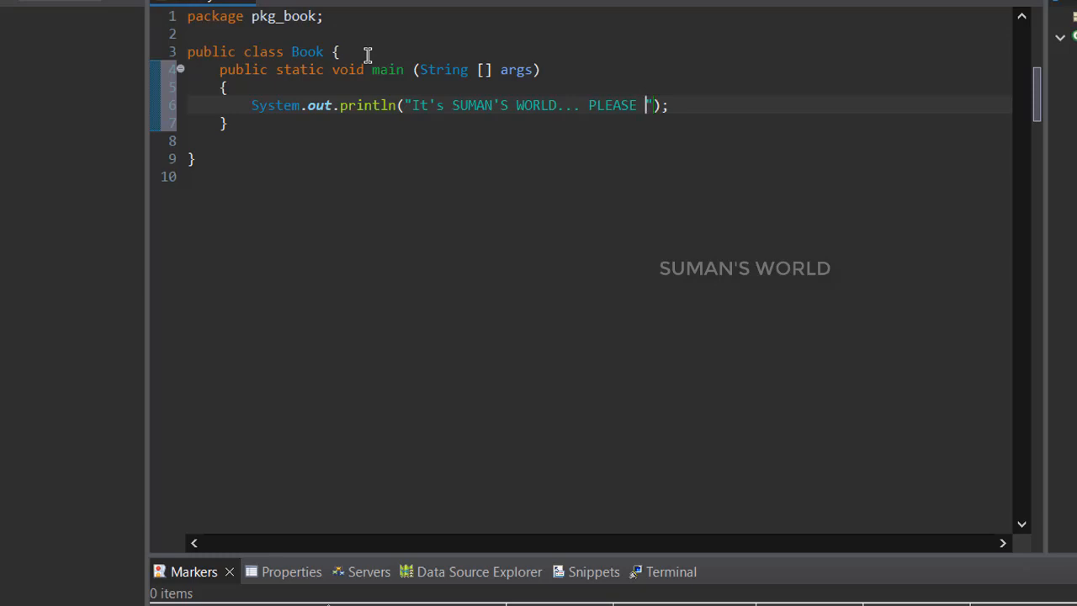
pyautogui.write('SUBSCRI')
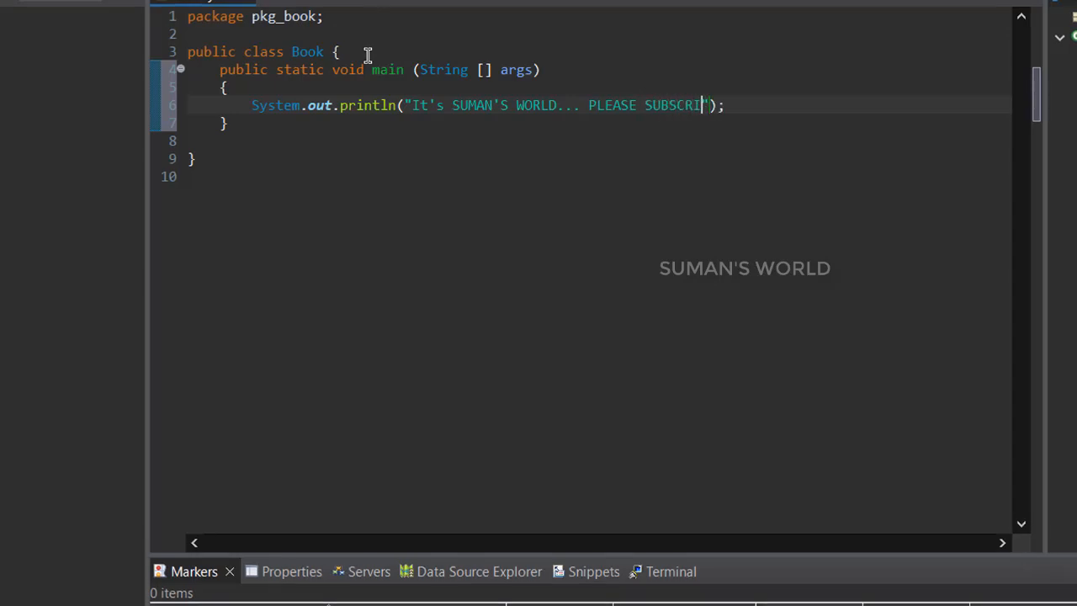
pyautogui.write('BE')
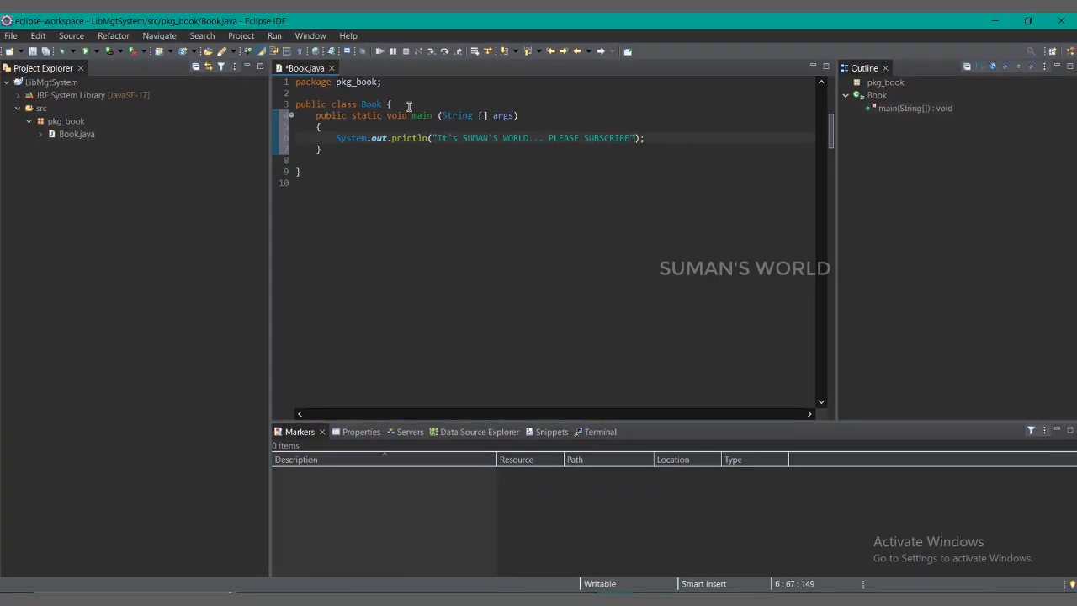
# Run the Book program, saving Book.java as part of the launch
pyautogui.click(421, 275)
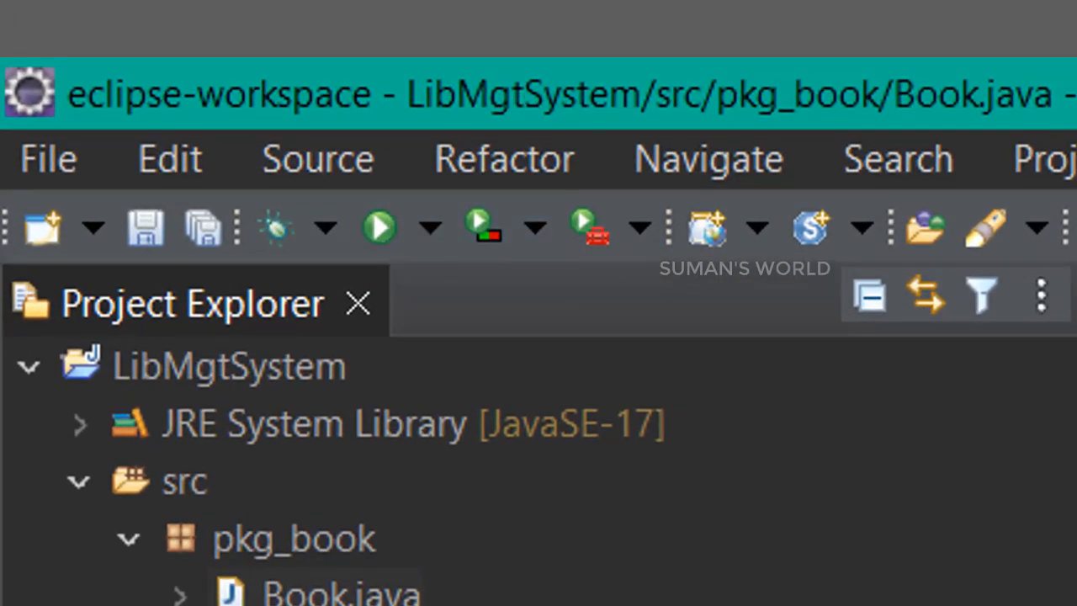
pyautogui.click(402, 229)
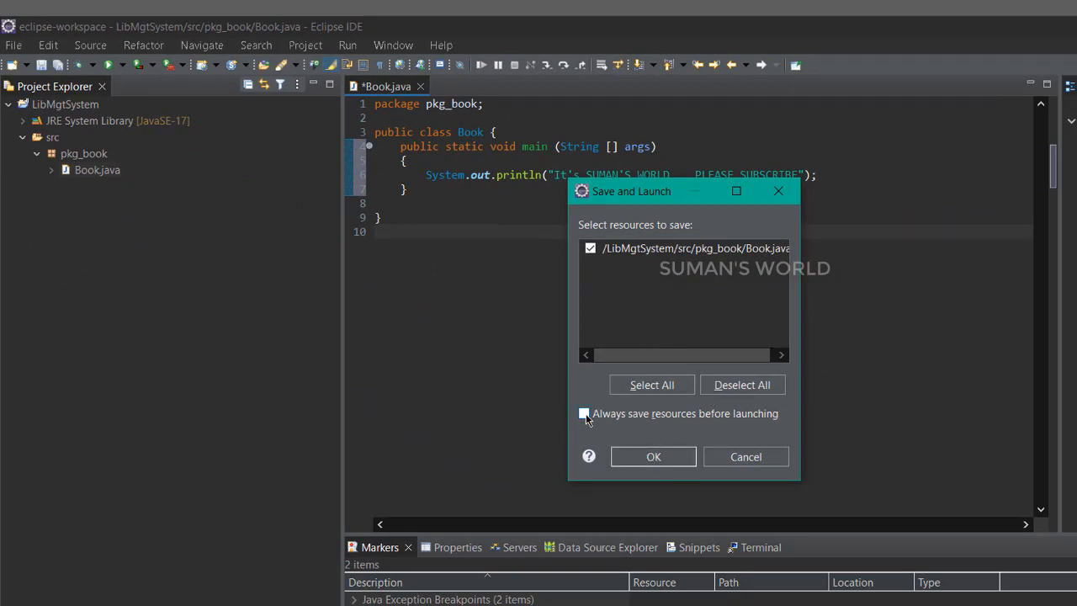
pyautogui.click(648, 458)
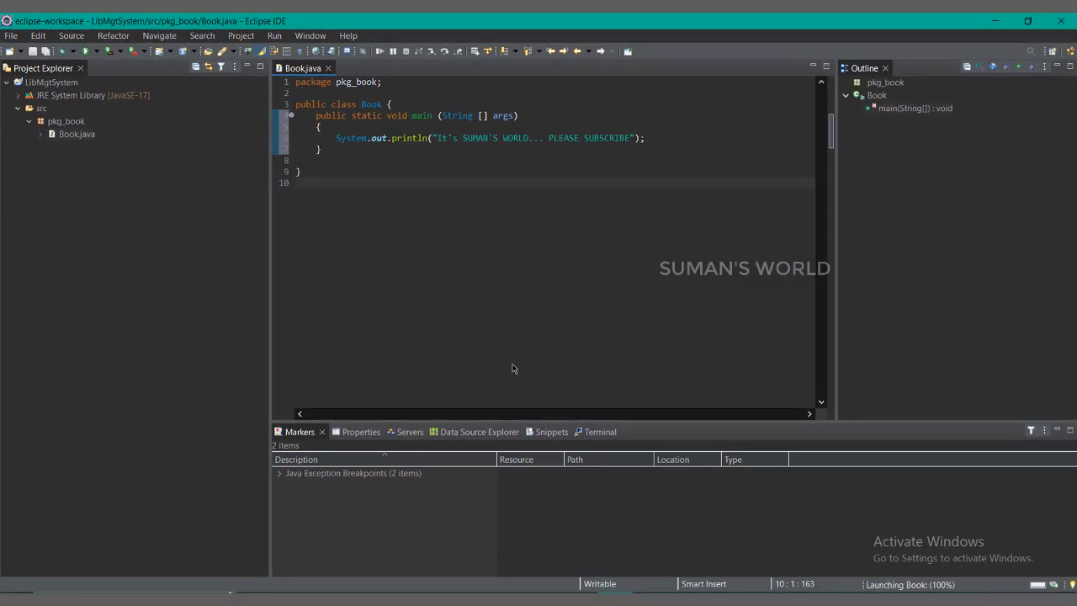